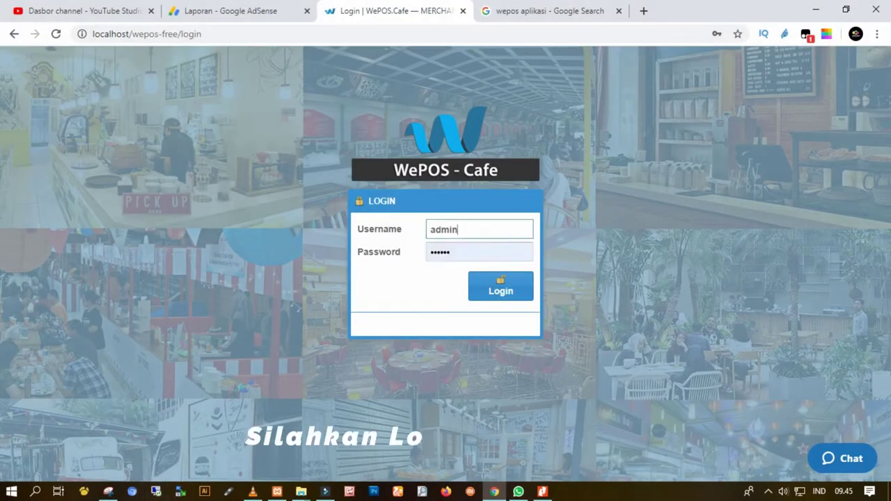
Sign in to the WePOS Cafe backend and close the Google Search tab.
key(Return)
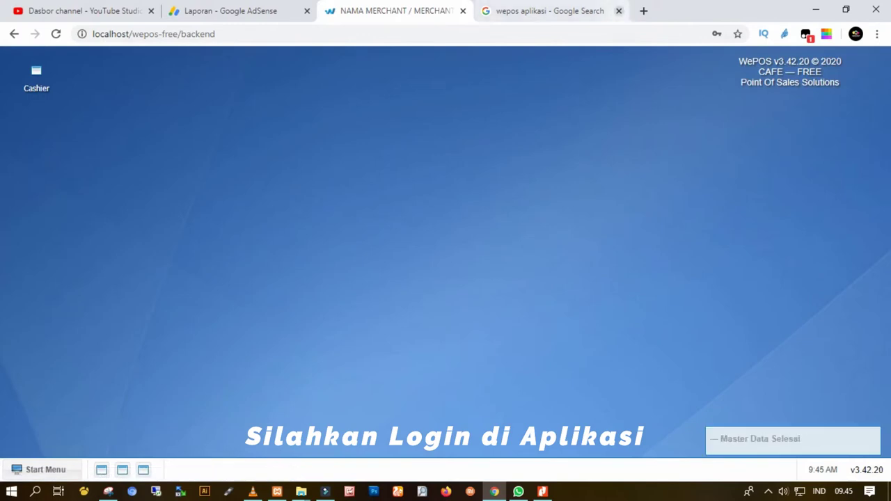
click(619, 10)
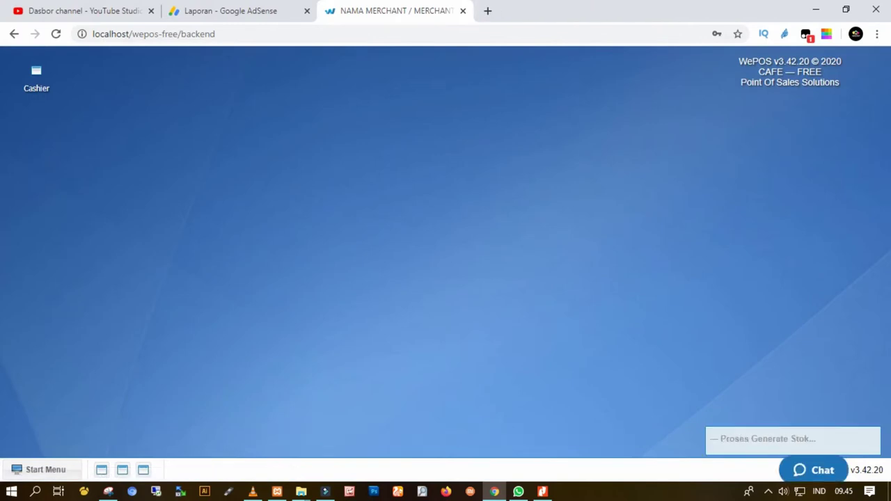
Open Purchase Order/Pembelian from the 4. Purchase & Receive menu.
click(45, 469)
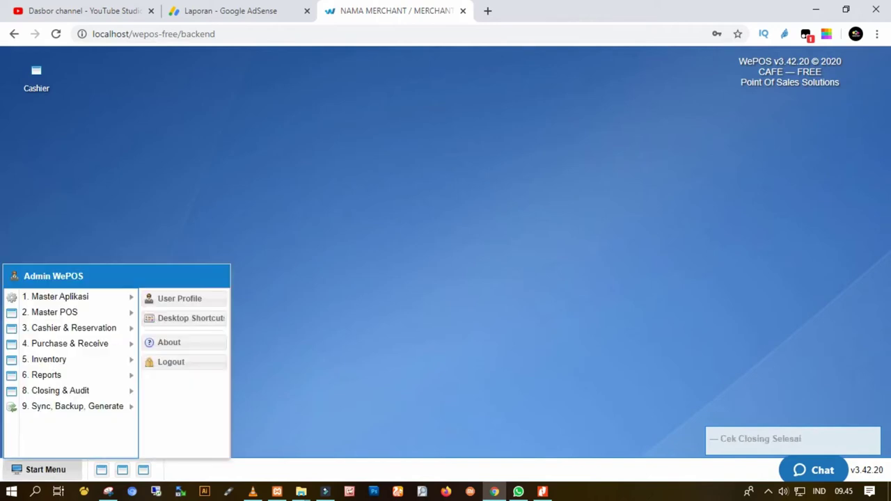
mouse_move(69, 343)
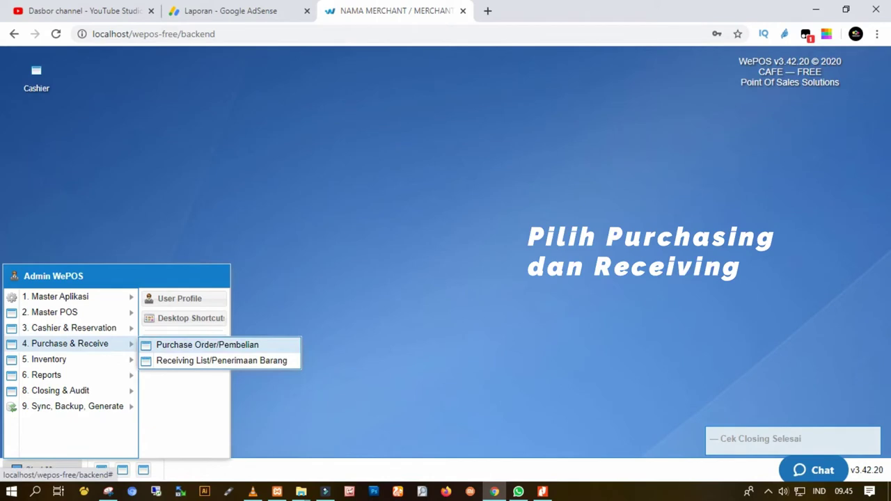
click(208, 345)
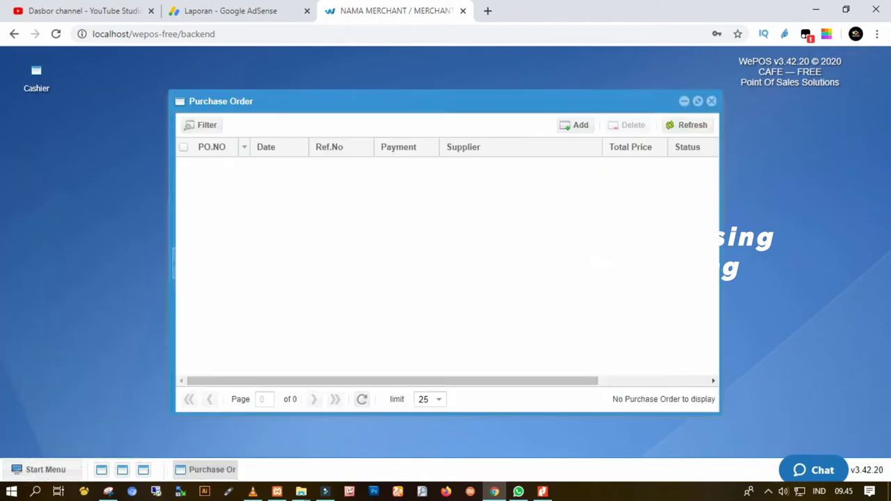
Start a new purchase order and type 'masukkan dulu supplier' in the Supplier field.
click(575, 124)
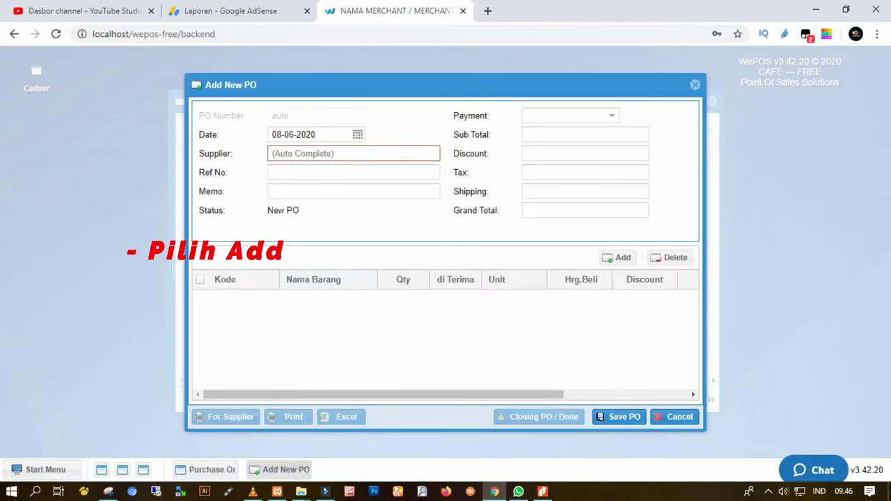
click(352, 154)
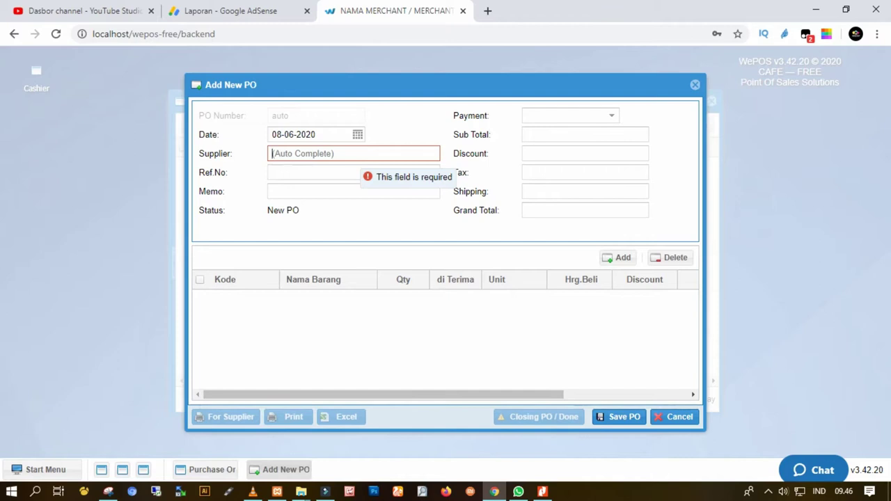
text(t)
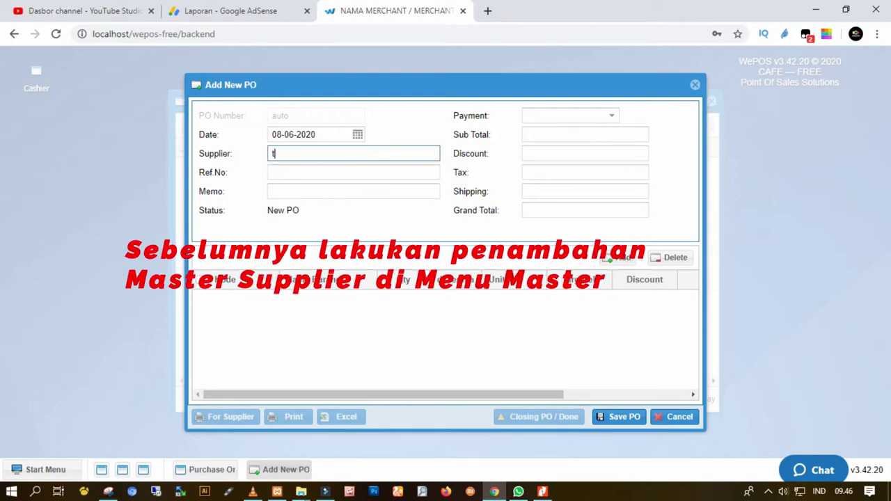
key(BackSpace)
text(masukkan )
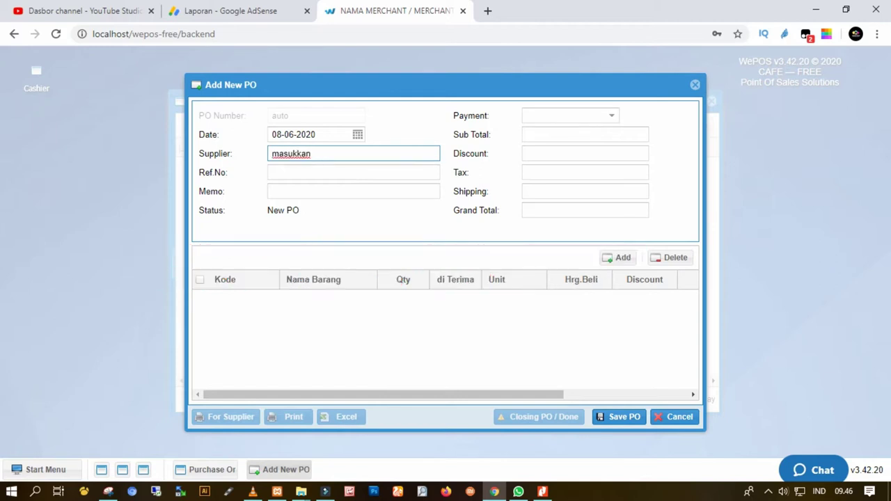
text(dulu supplier)
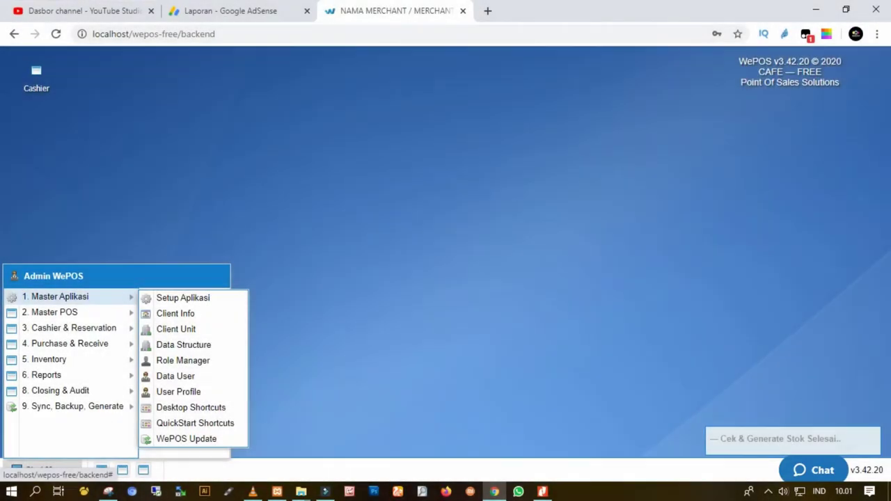
mouse_move(56, 312)
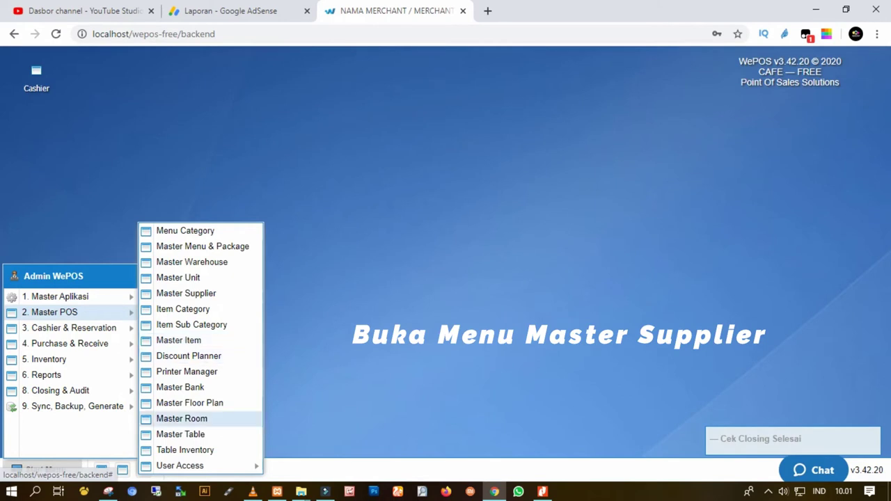
Open Master Supplier, select Supplier Daging, and start a new supplier entry.
click(186, 293)
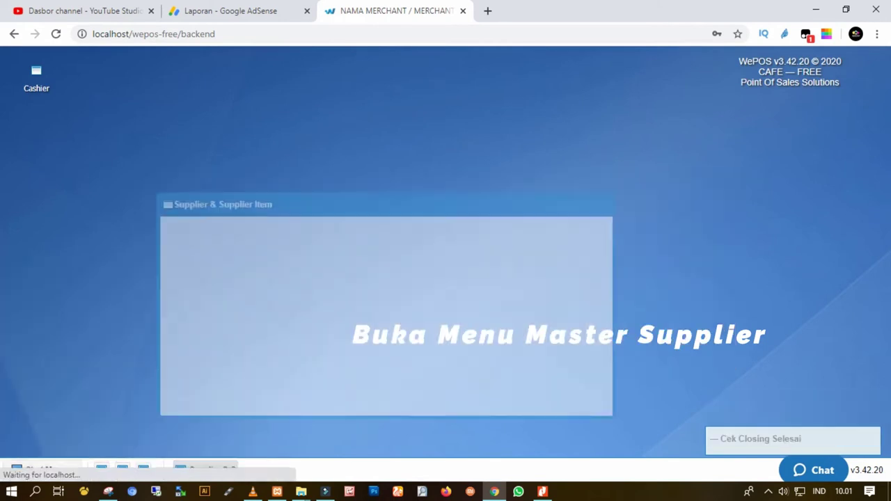
click(273, 181)
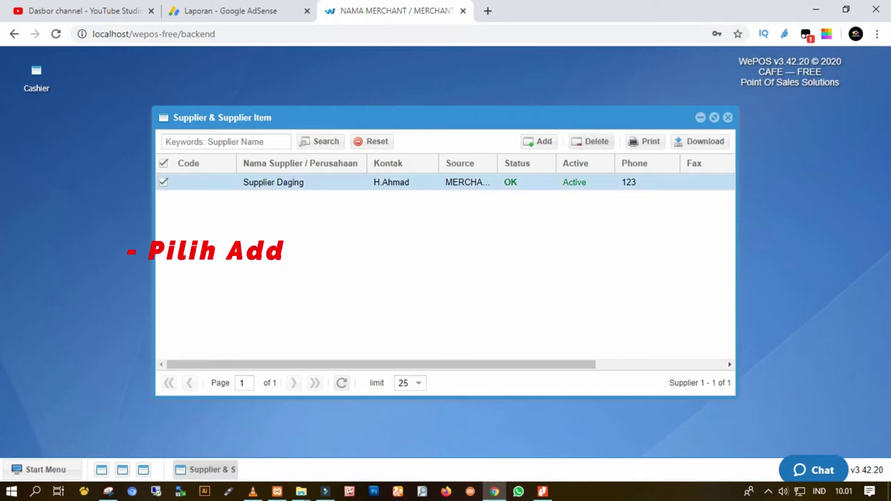
click(539, 141)
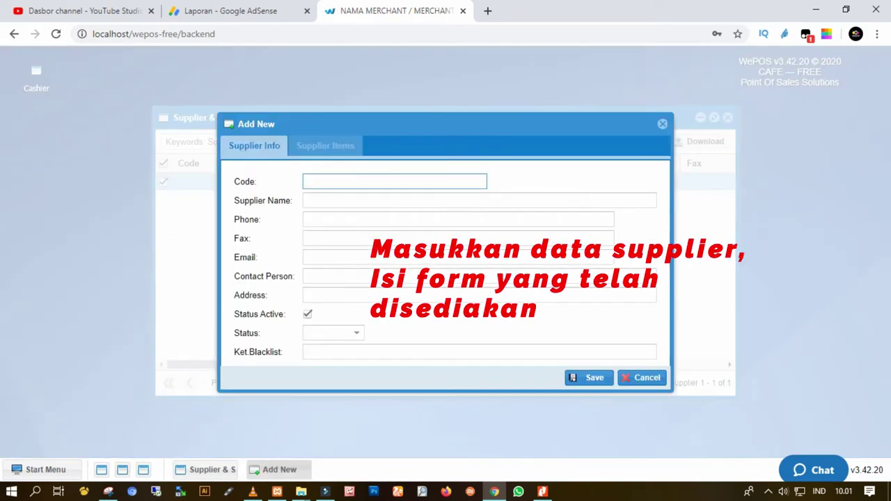
Enter supplier code S001, the supplier's name and phone number.
text(kode internal)
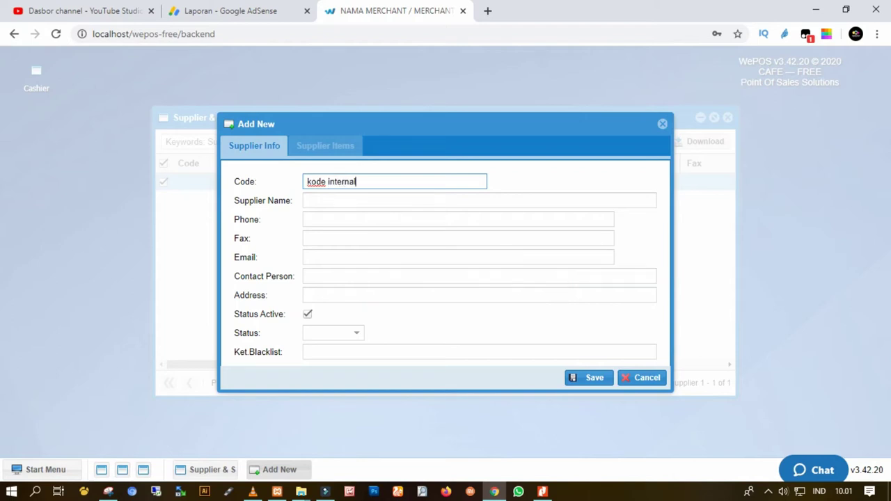
key(BackSpace)
key(BackSpace)
key(BackSpace)
key(BackSpace)
key(BackSpace)
key(BackSpace)
key(BackSpace)
key(BackSpace)
key(BackSpace)
key(BackSpace)
key(BackSpace)
key(BackSpace)
text(S)
text(P)
key(BackSpace)
text(001)
click(306, 200)
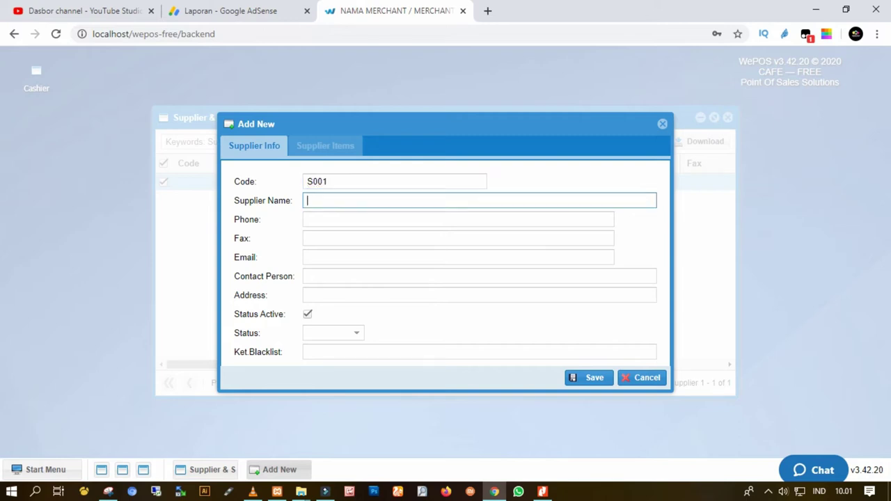
text(Mas Bakrie)
click(306, 219)
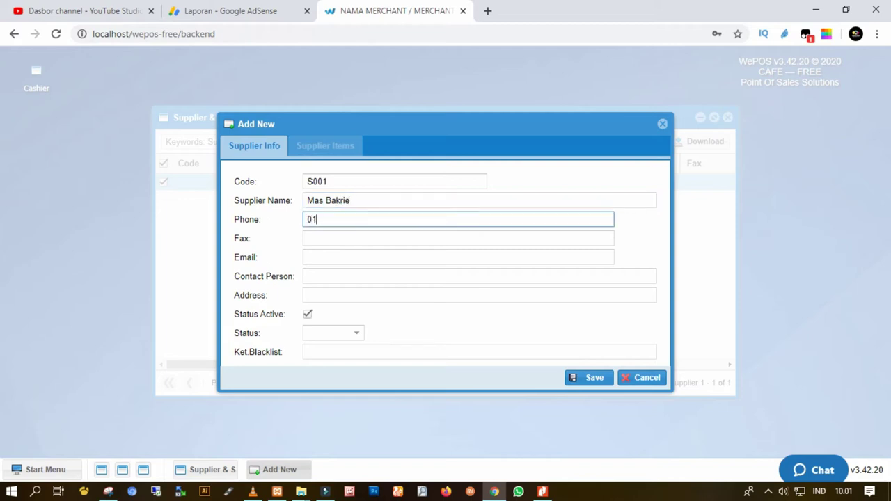
Fill in fax 0, the e-mail address, the phone as contact person, and the address.
click(458, 239)
text(0)
click(458, 256)
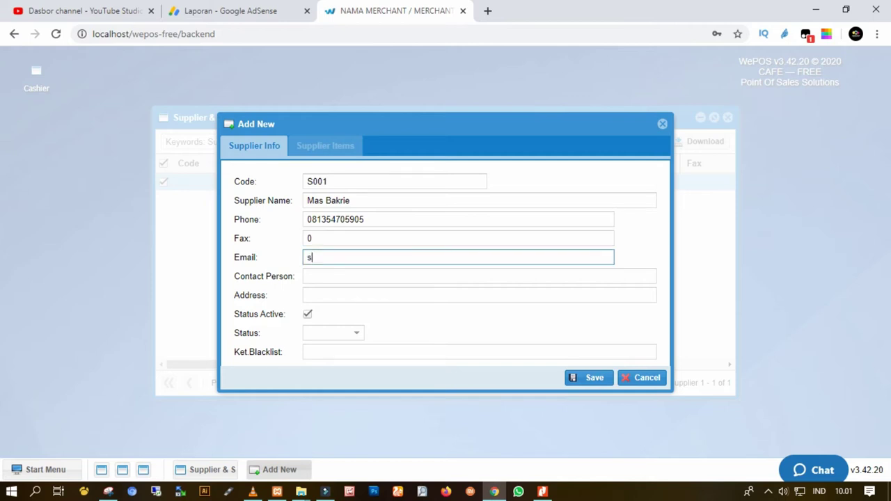
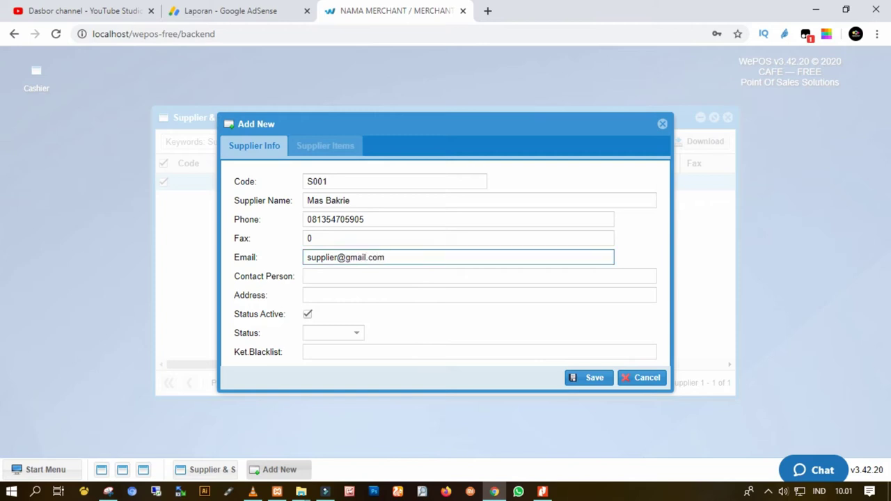
click(335, 219)
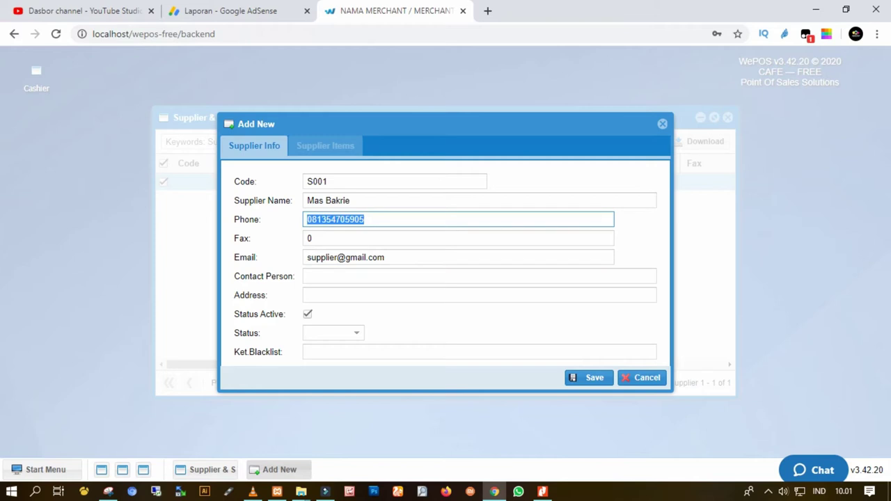
key(ctrl+c)
click(418, 276)
key(ctrl+v)
click(417, 296)
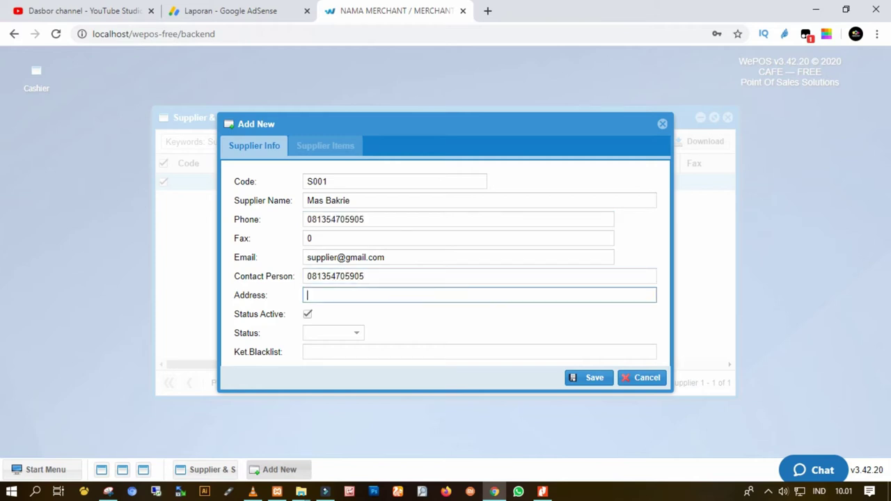
text(Panakukkang, Makassar)
key(Tab)
Set status OK, add the blacklist/warning note, and save supplier S001.
click(357, 332)
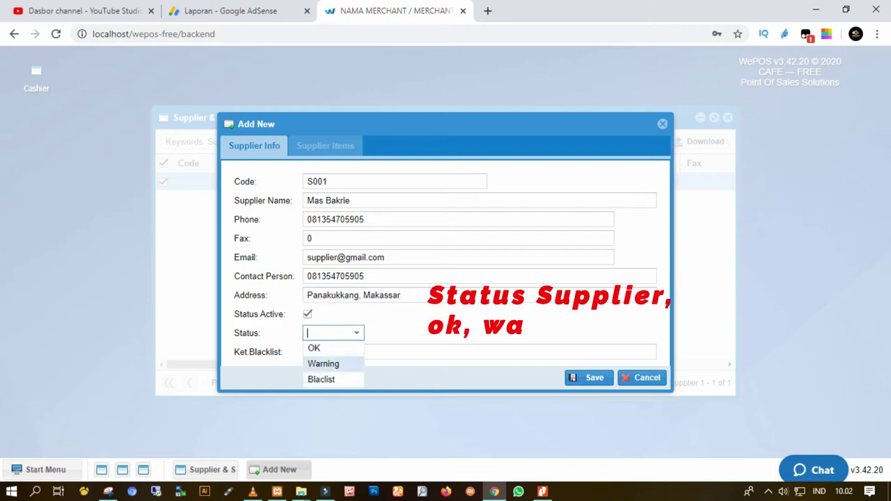
click(314, 348)
click(335, 351)
click(356, 333)
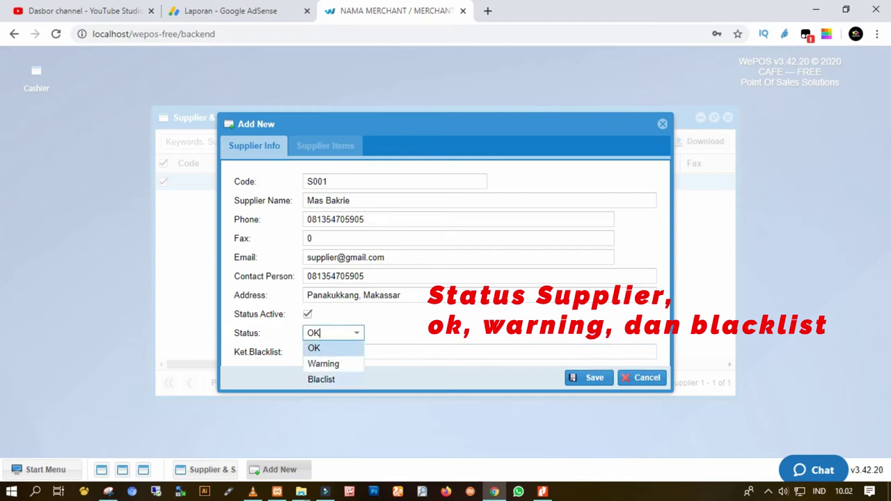
click(334, 351)
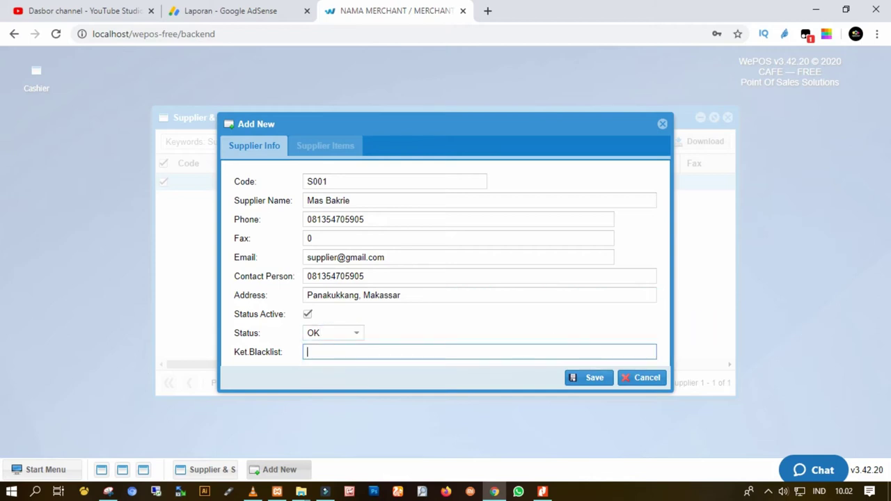
text(Jika ada supplier ingi)
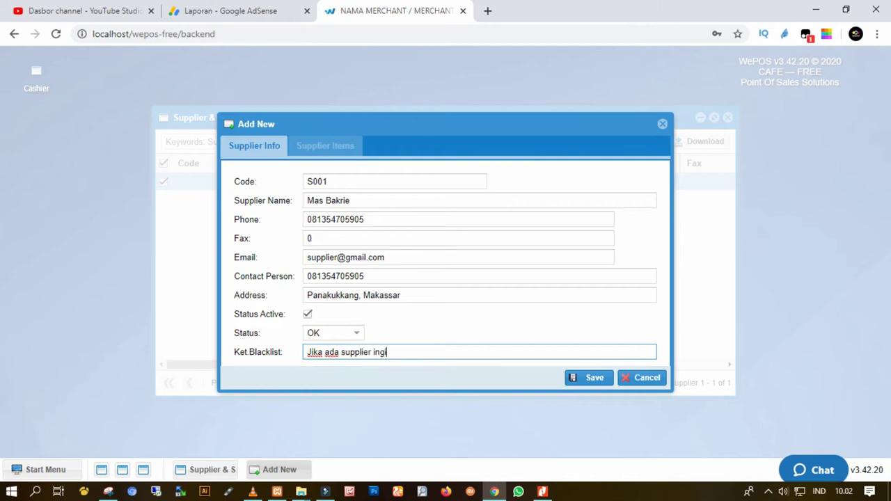
text(n blacklist atau warning, silahkan ubah statusnya)
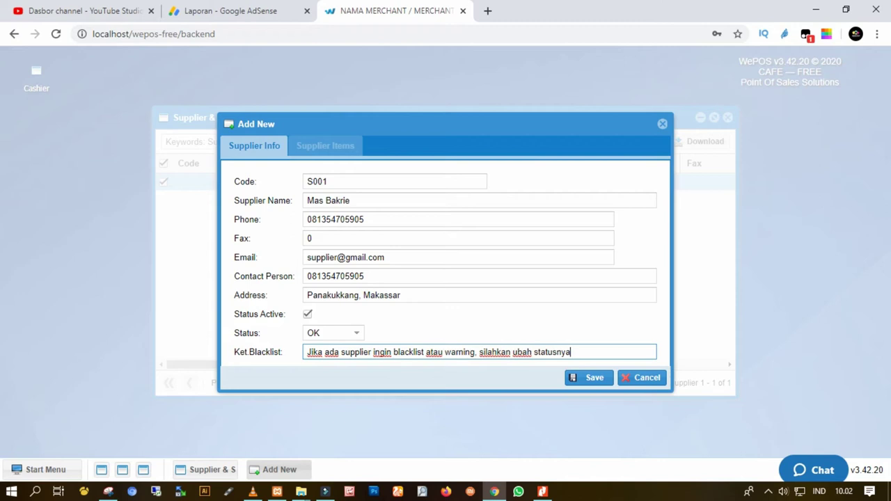
key(shift+Tab)
key(Down)
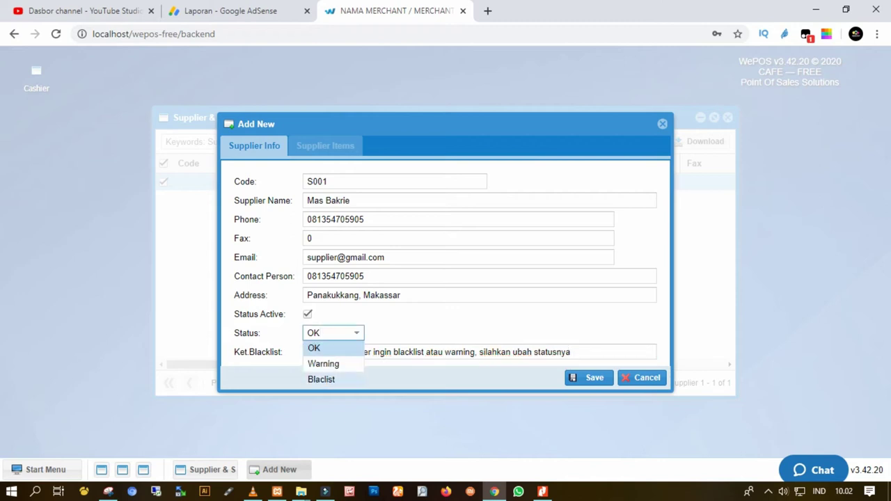
key(Return)
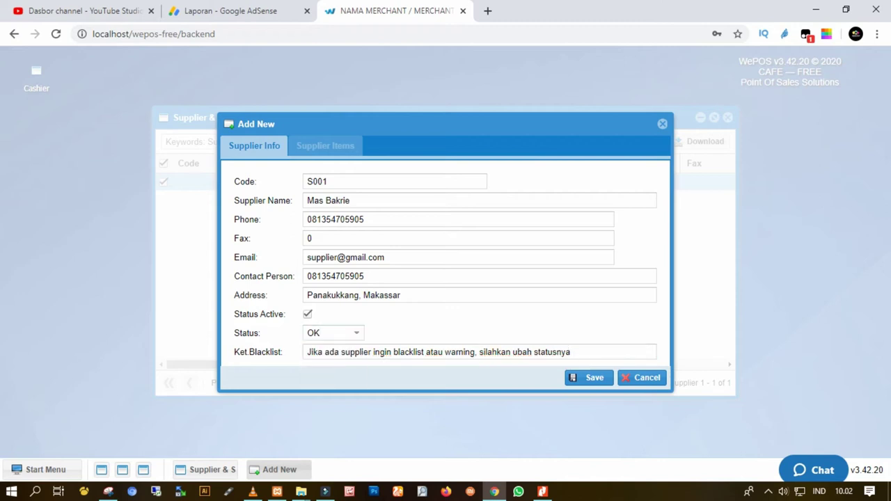
key(Return)
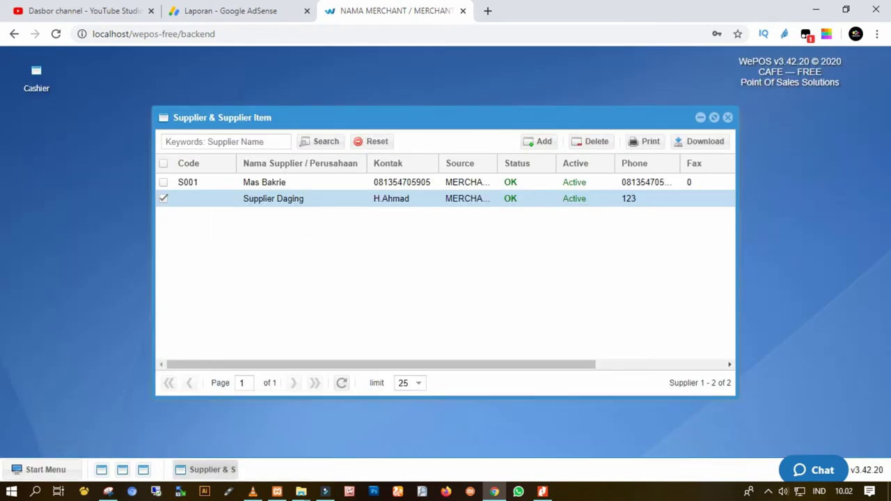
Open supplier S001's Supplier Items tab and add a new item entry.
click(265, 182)
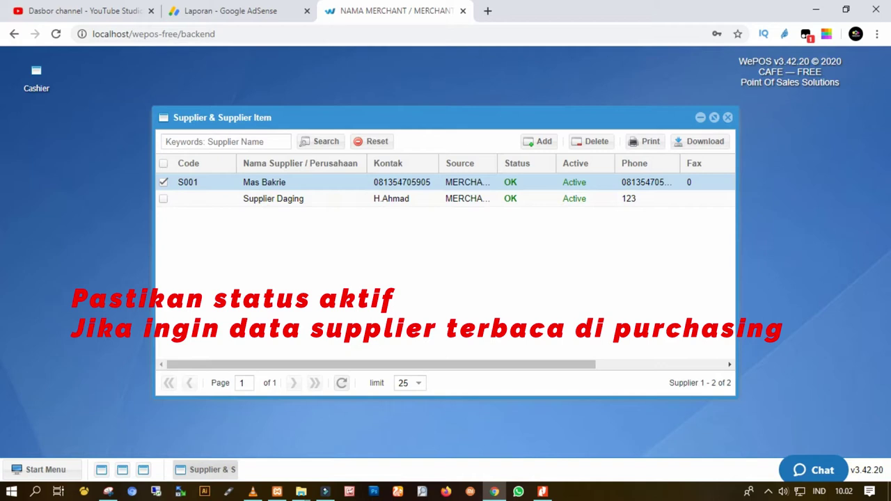
double_click(265, 182)
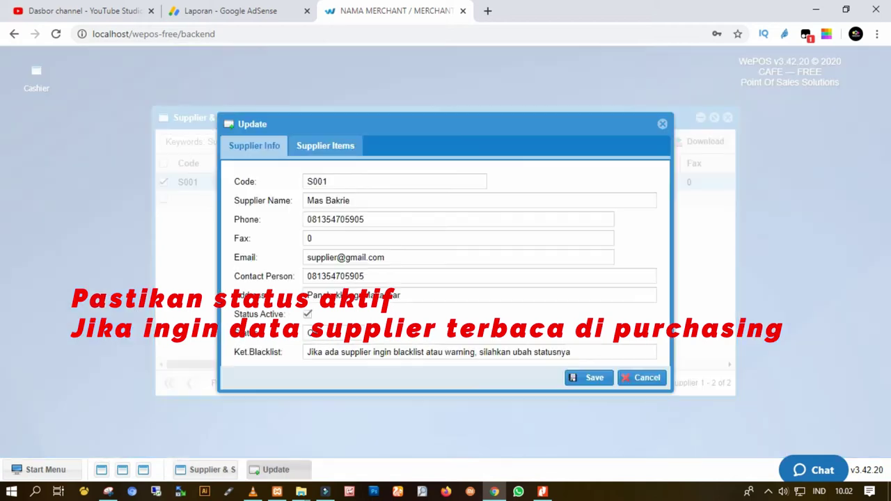
click(326, 146)
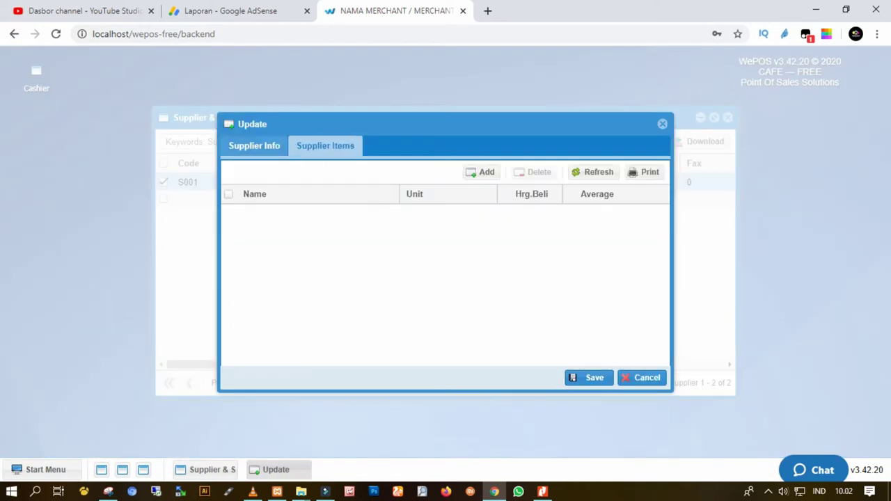
click(254, 145)
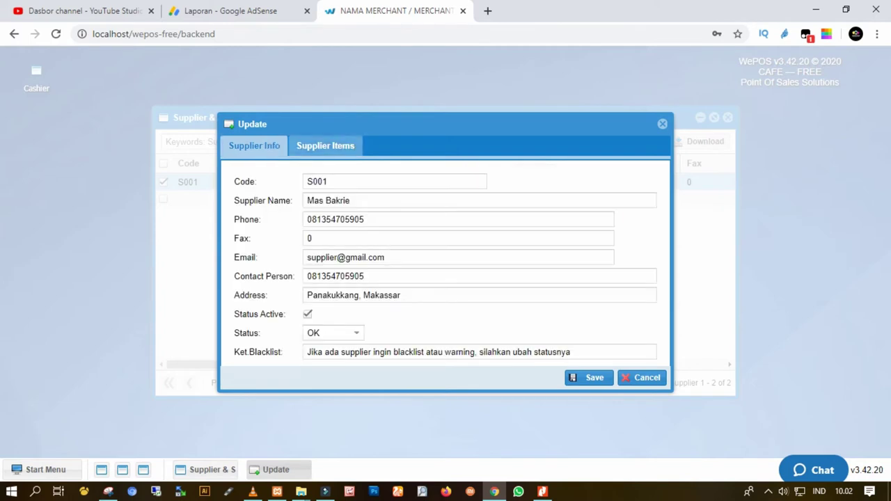
click(325, 146)
click(482, 172)
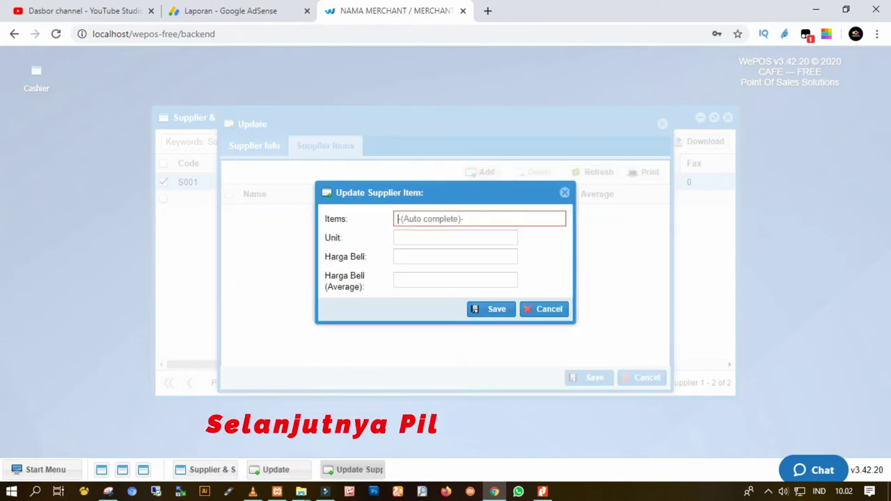
Type the note 'seblumnya tambahkan master item' in the Items field, then clear it.
text(g)
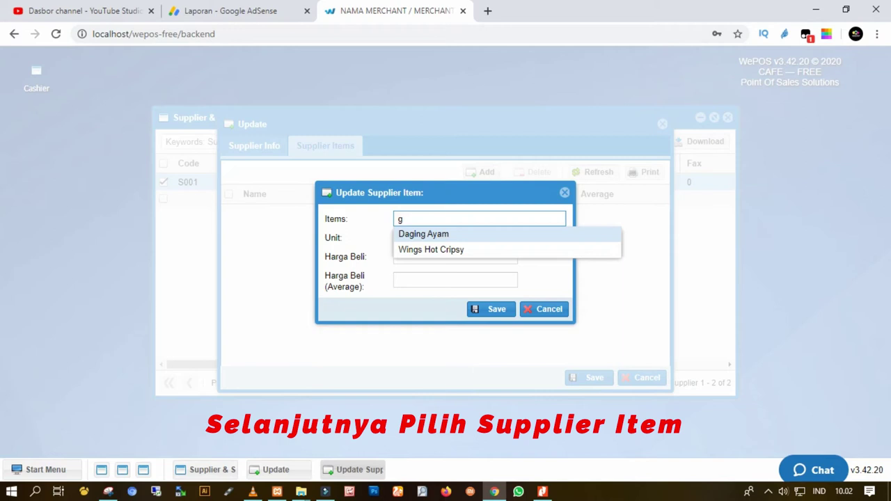
key(ctrl+a)
key(BackSpace)
text(s)
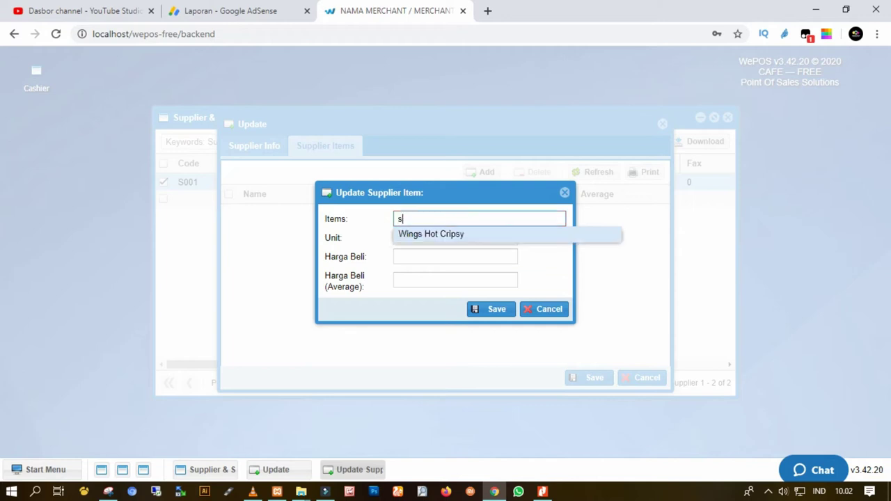
text(eblumnya tam)
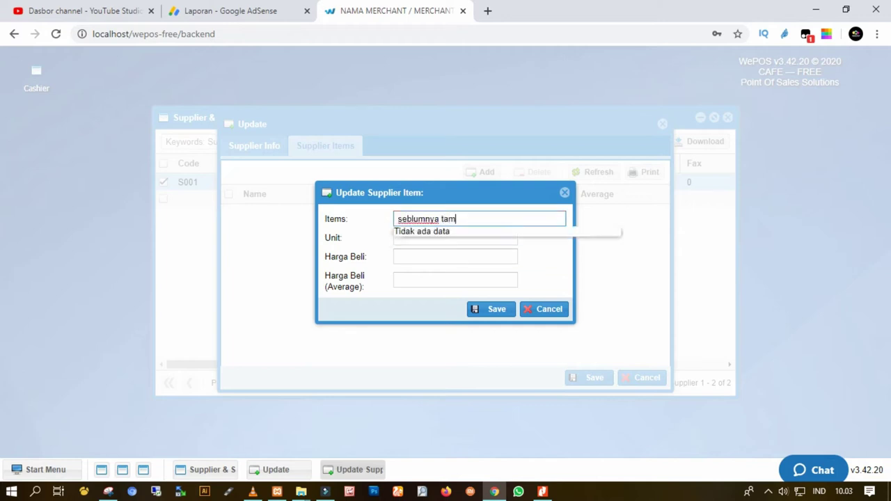
text(bahkan master item)
key(BackSpace)
key(BackSpace)
key(BackSpace)
key(BackSpace)
key(BackSpace)
key(BackSpace)
key(BackSpace)
key(BackSpace)
key(BackSpace)
key(BackSpace)
key(BackSpace)
key(BackSpace)
key(BackSpace)
key(BackSpace)
key(BackSpace)
key(BackSpace)
key(BackSpace)
key(BackSpace)
key(BackSpace)
key(BackSpace)
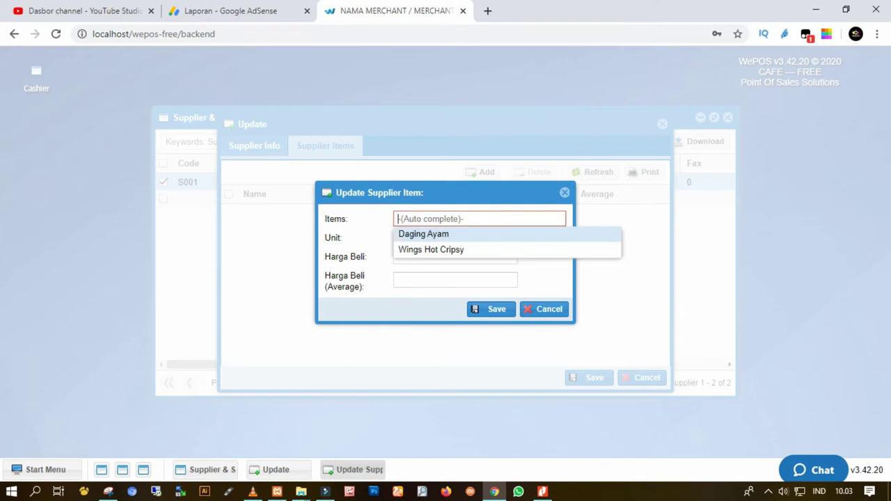
click(43, 469)
Open the Master Item list and dismiss an empty new item form.
mouse_move(55, 312)
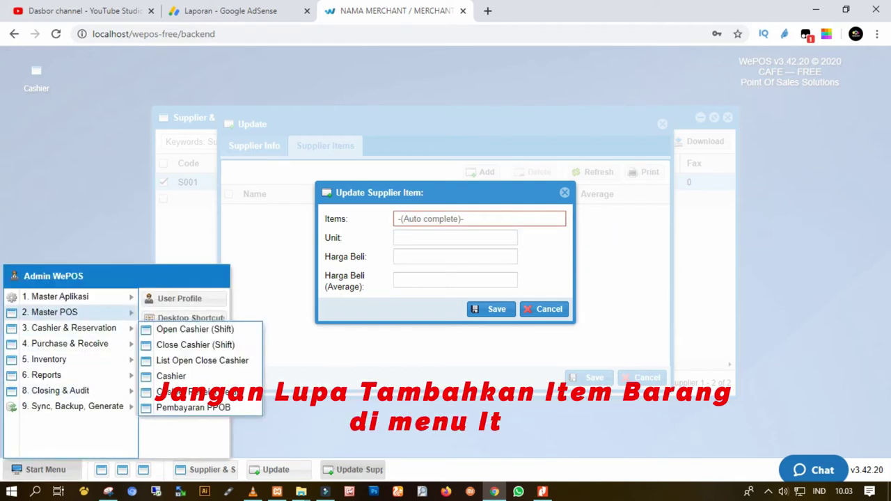
click(181, 339)
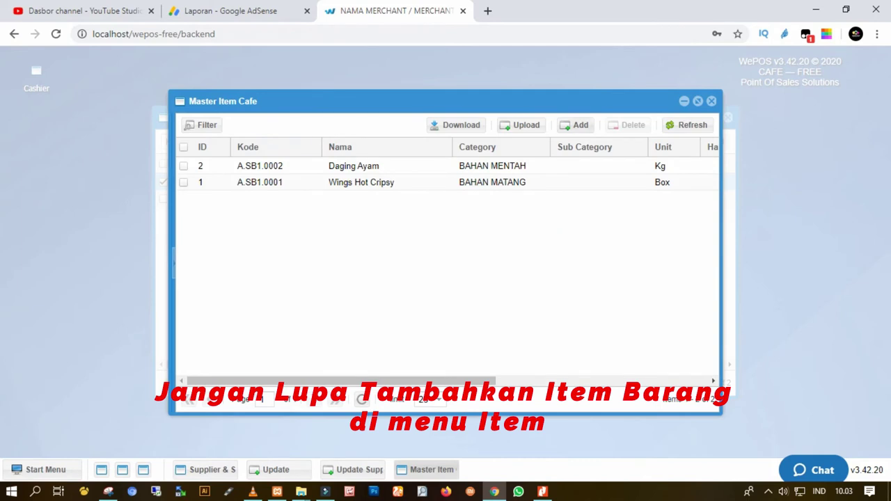
click(574, 125)
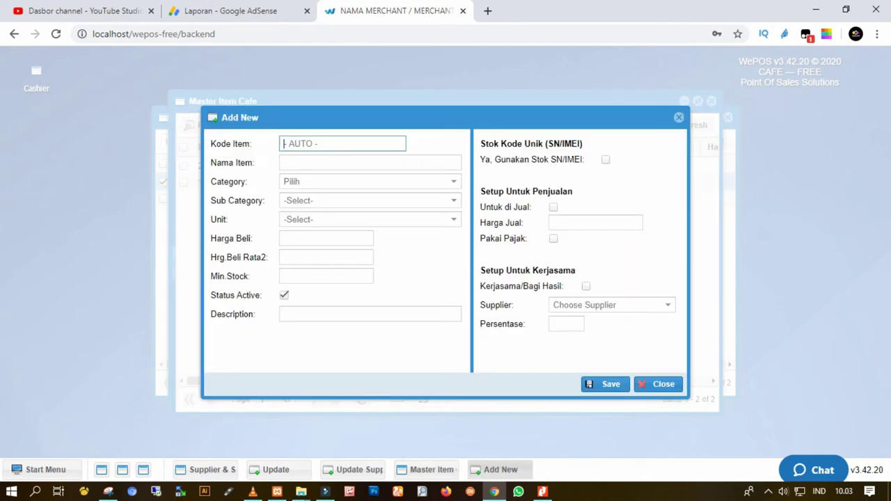
drag(431, 117, 480, 162)
click(706, 428)
Check the Daging Ayam item's code A.SB1.0002, undoing an accidental paste.
double_click(306, 165)
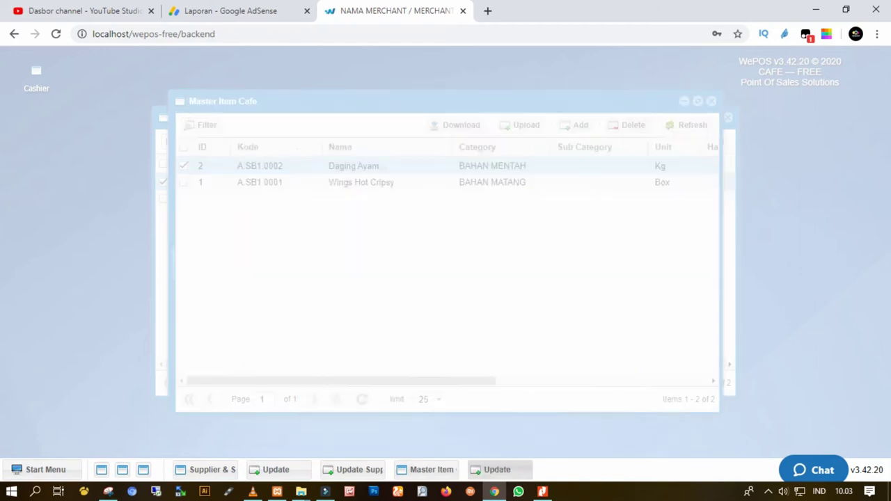
click(341, 144)
key(ctrl+a)
key(ctrl+v)
key(ctrl+z)
key(ctrl+c)
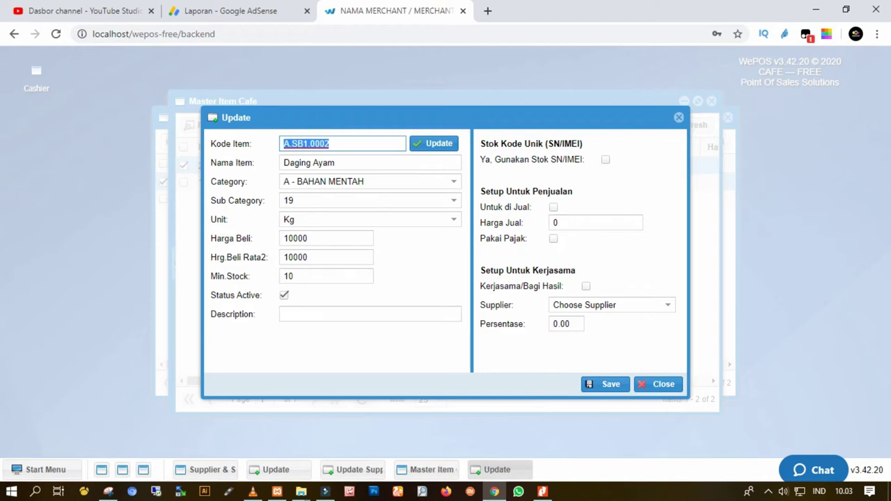
key(Escape)
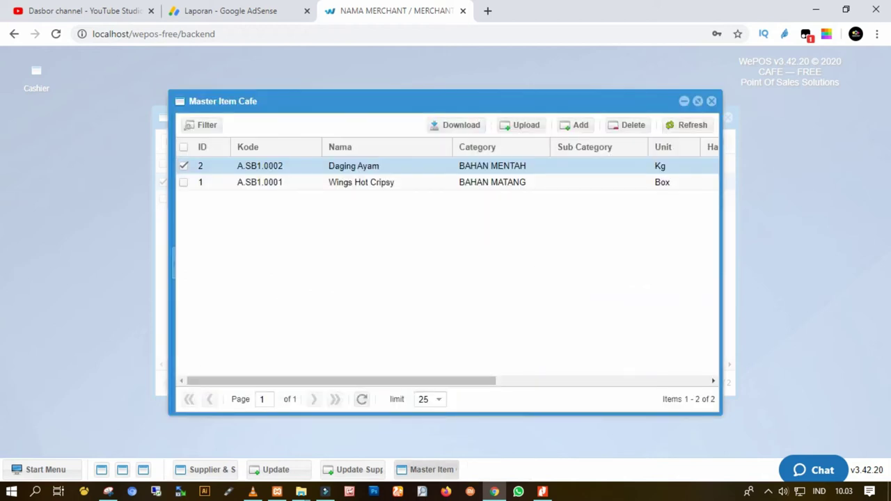
Start a new item with code A.SB1.0003 and name Telur.
click(575, 125)
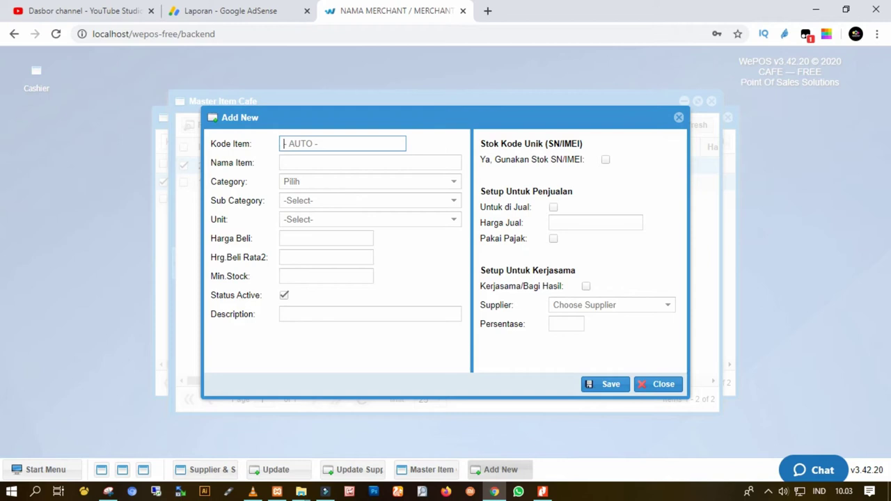
key(ctrl+v)
key(BackSpace)
text(3)
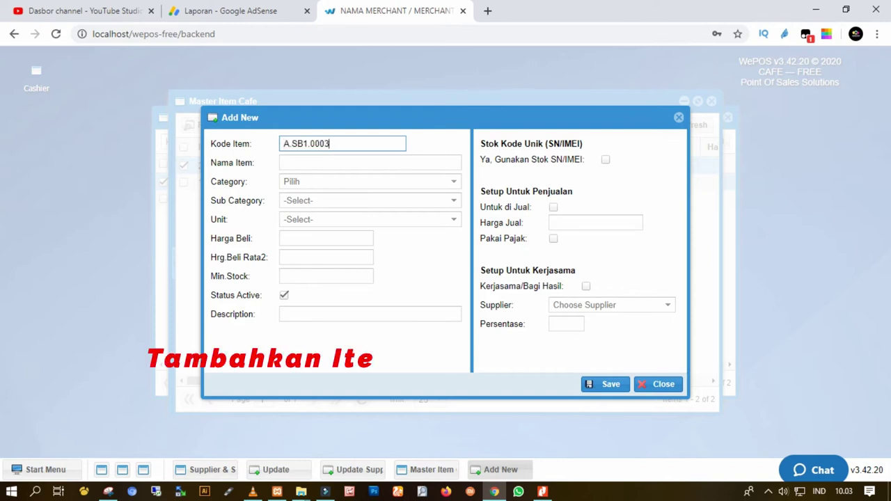
click(370, 162)
text(T)
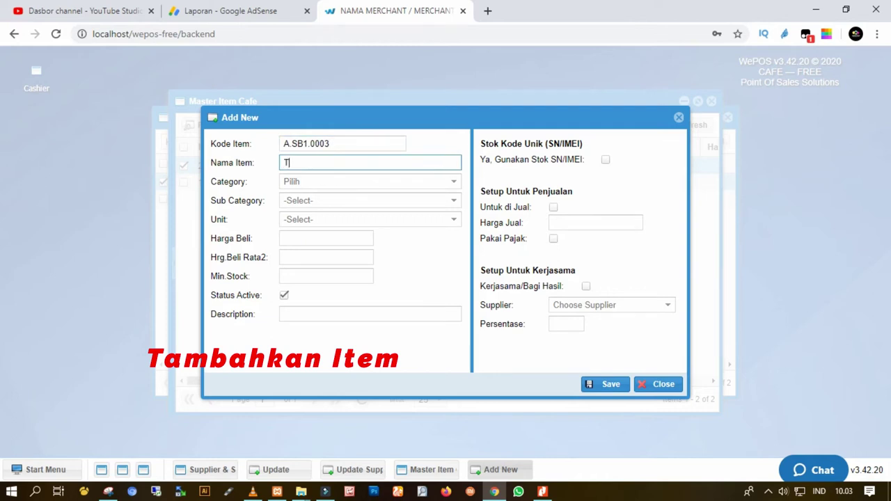
text(elur)
Set category A - BAHAN MENTAH and sub category SB1 - Daging.
click(369, 181)
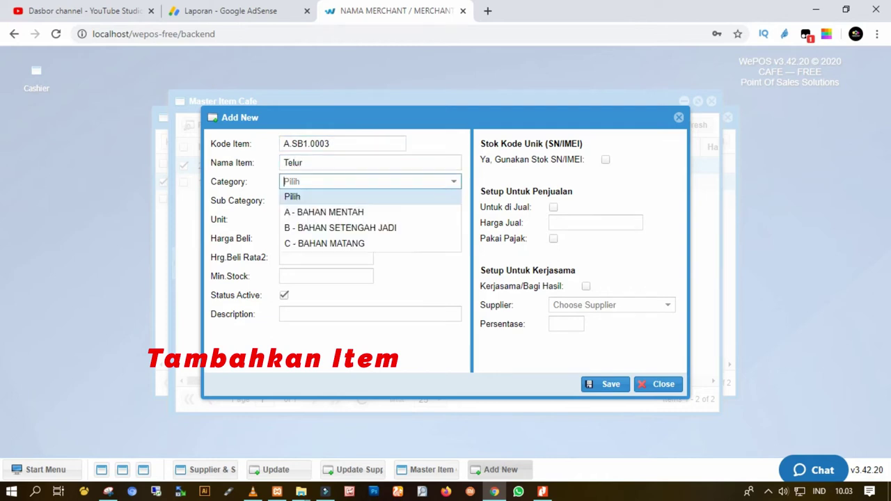
key(Down)
key(Return)
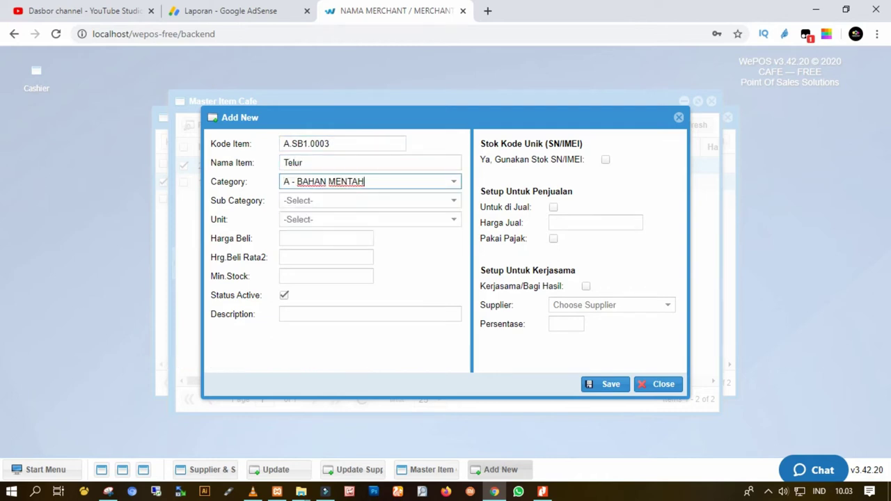
key(Tab)
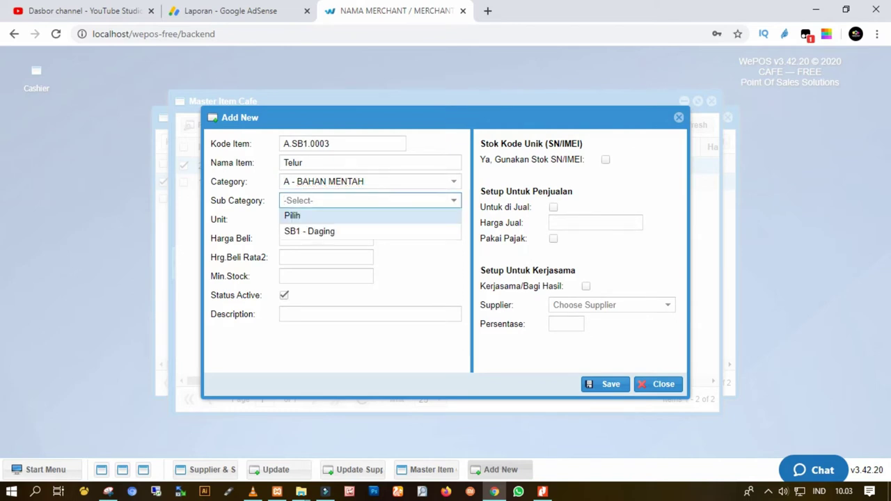
key(Down)
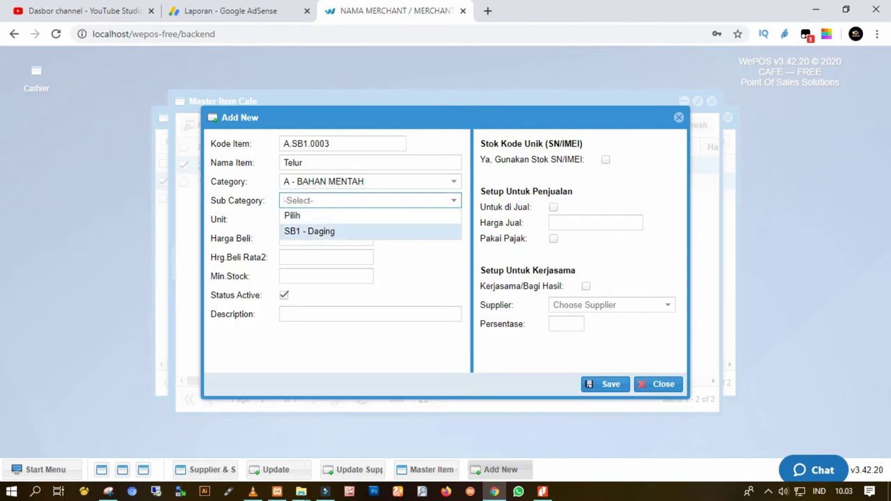
click(309, 231)
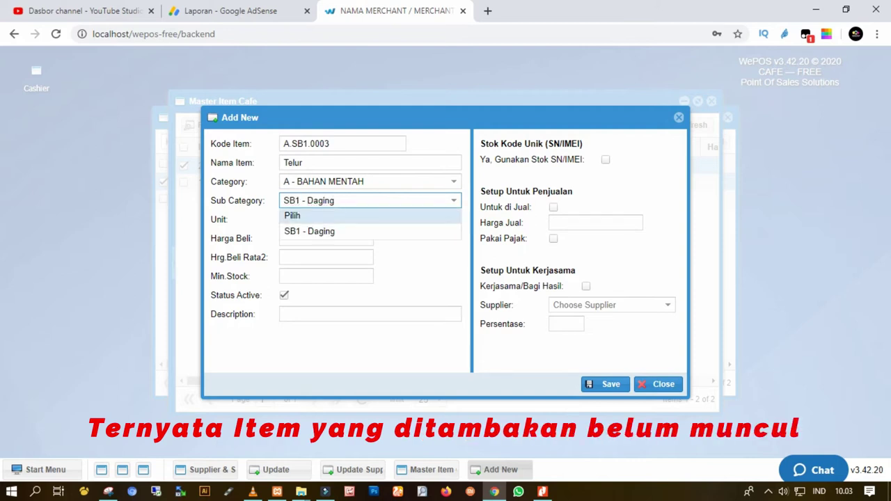
key(Escape)
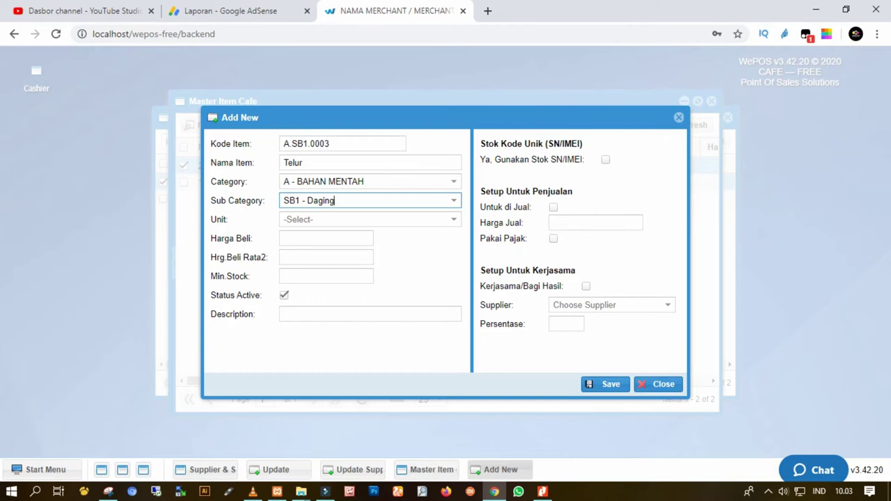
Set the unit to Pack and recheck the sub category choices.
click(369, 219)
key(Down)
key(Down)
key(Down)
key(Down)
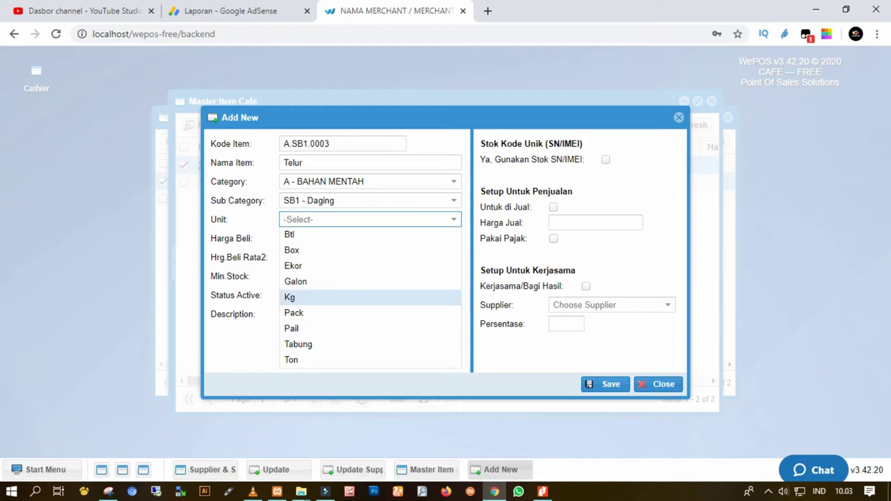
key(Down)
key(Return)
click(369, 201)
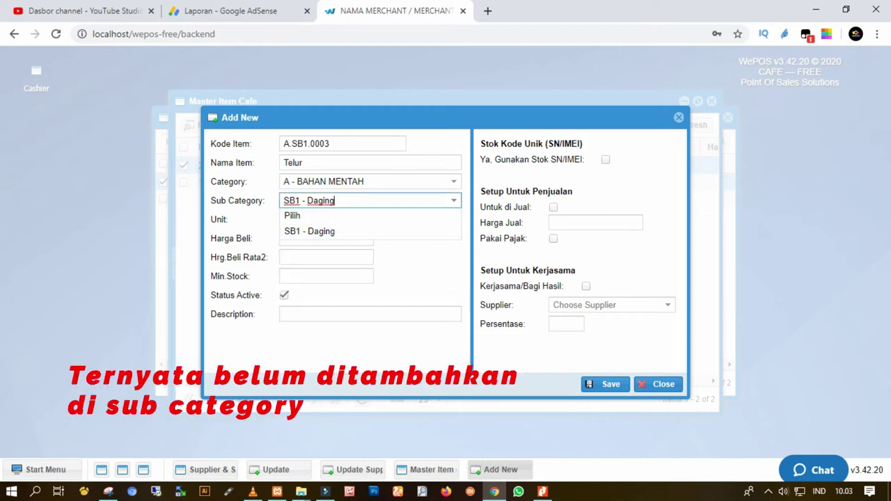
click(46, 469)
mouse_move(55, 312)
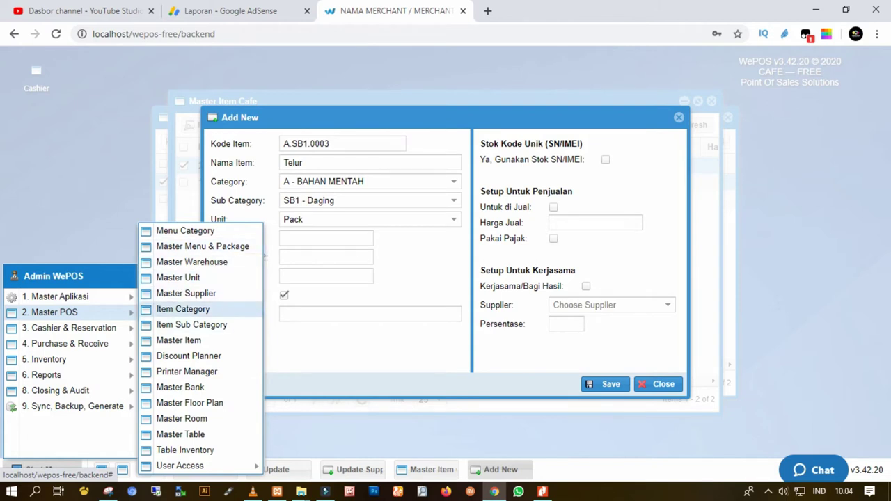
Check category A BAHAN MENTAH in Item Category and open the Item Sub Category list.
click(182, 309)
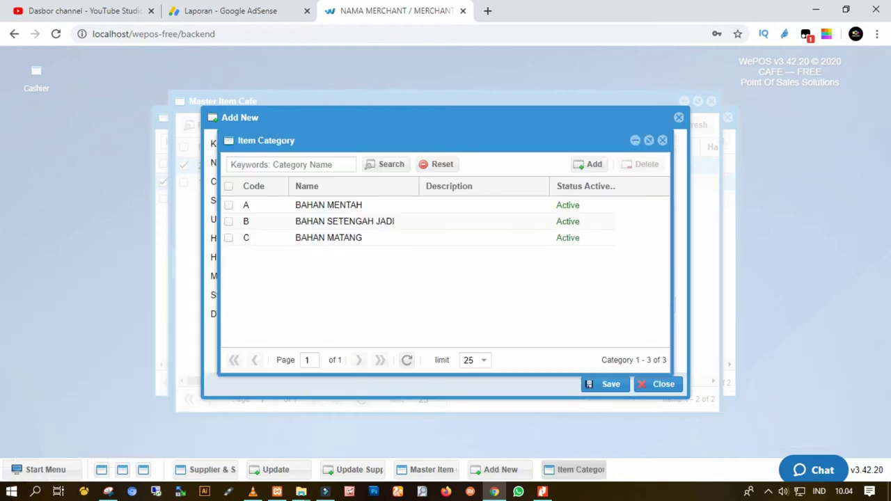
click(328, 205)
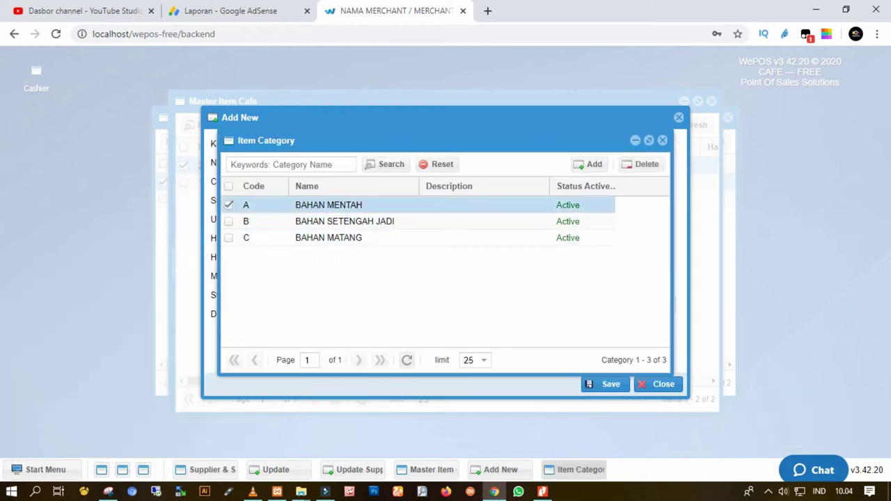
click(45, 469)
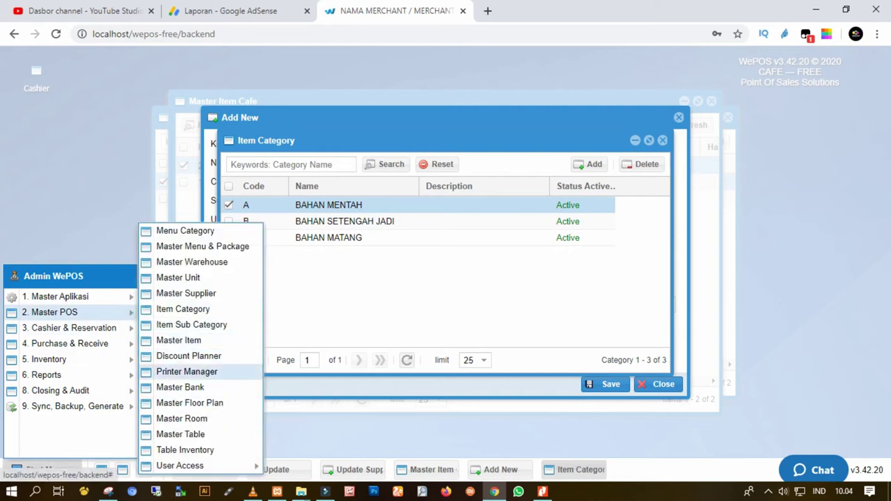
click(191, 324)
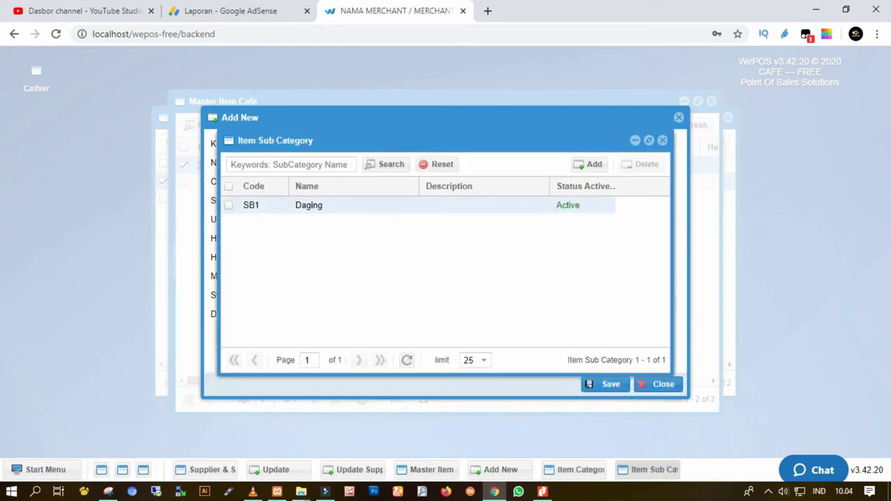
Add sub category SB2 named Telur and return to the item form.
click(588, 164)
click(415, 218)
text(SB2)
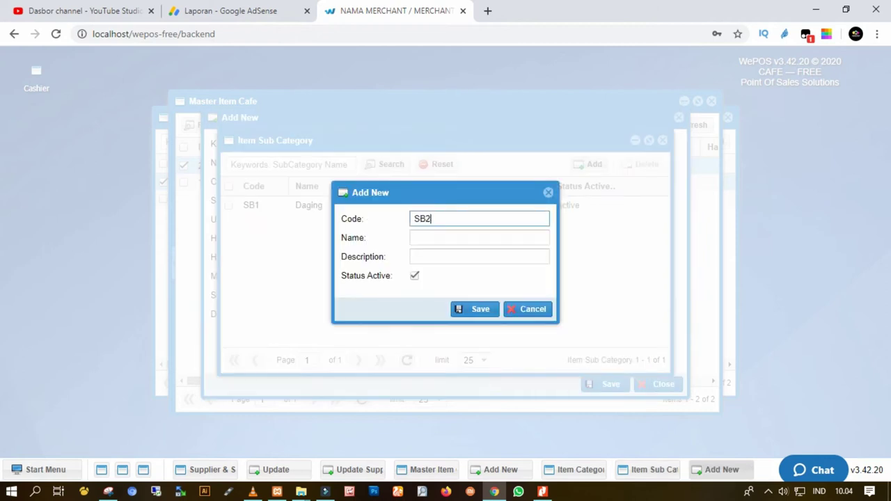
click(479, 238)
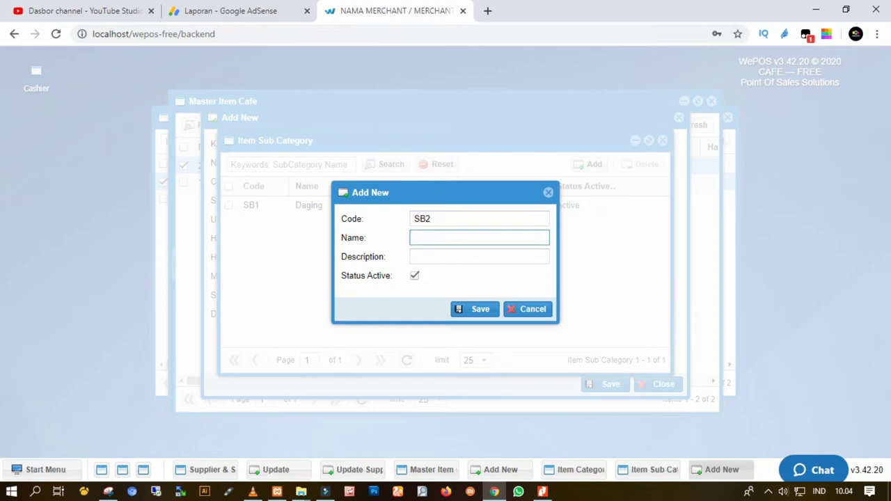
text(Telur)
click(475, 309)
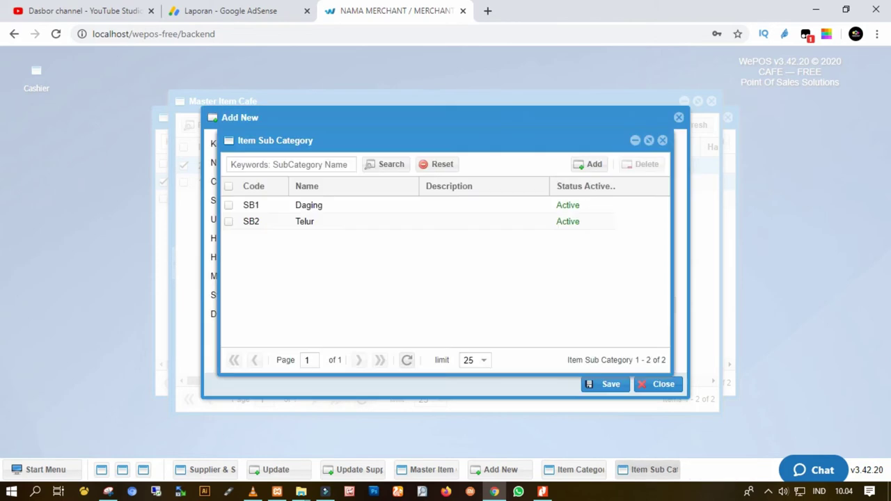
key(Escape)
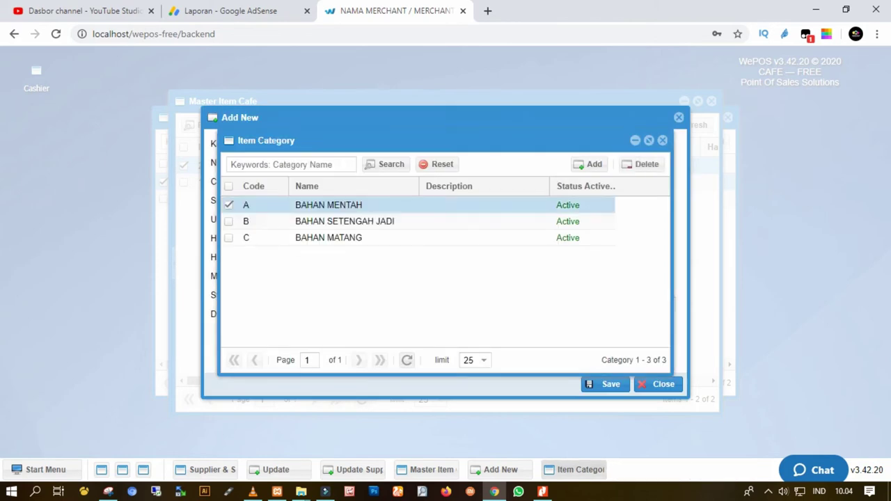
key(Escape)
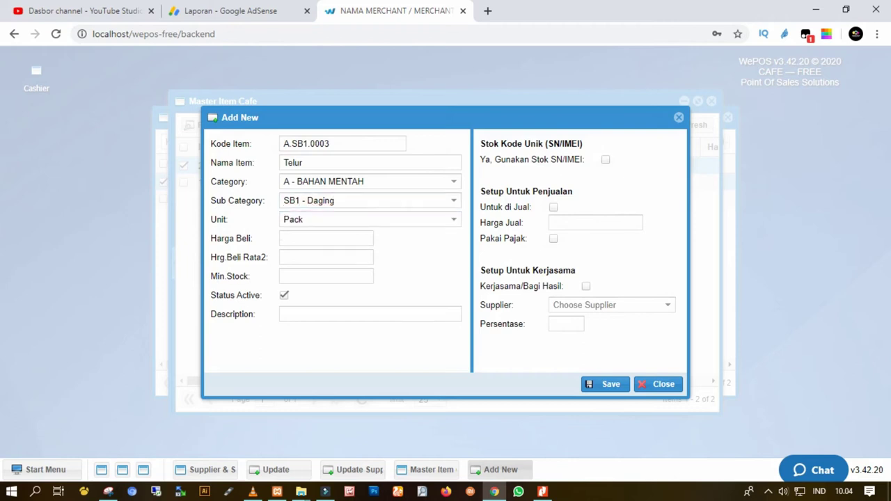
Restart the item entry with code A.SB1.0003 and name Telur Ayam Ras.
key(Escape)
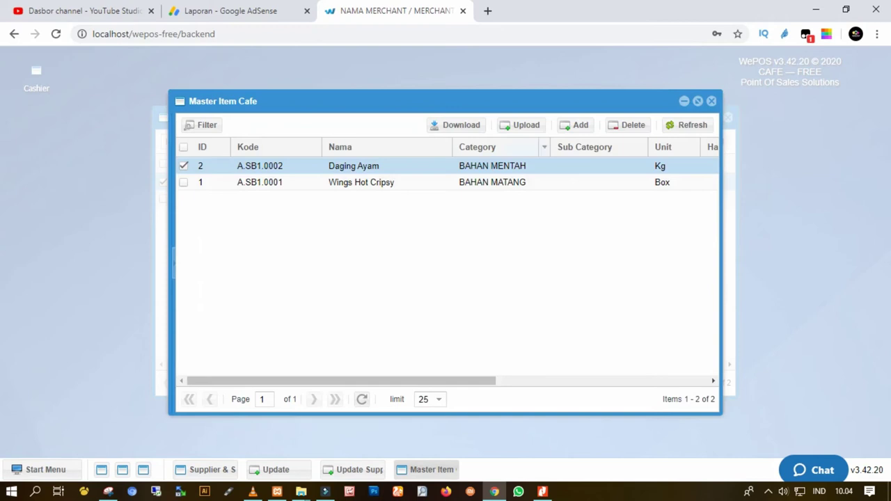
click(575, 125)
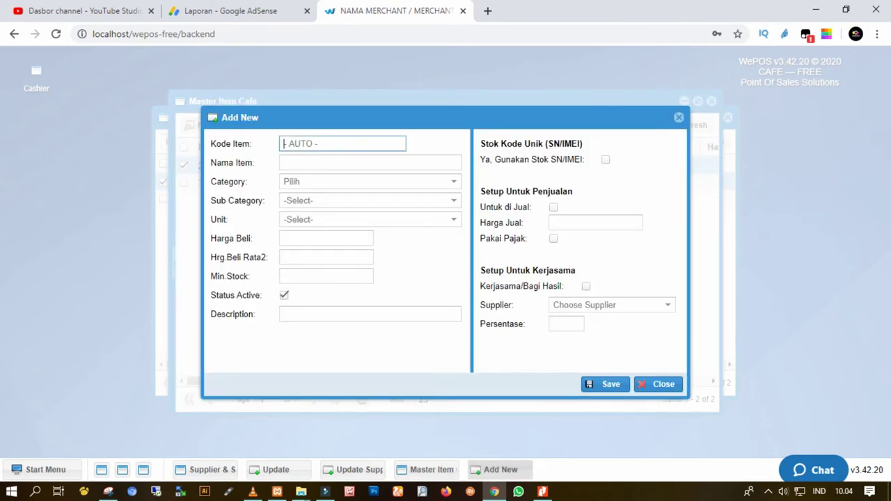
text(A.SB1.0002)
key(BackSpace)
text(3)
click(369, 162)
text(Telur Ay)
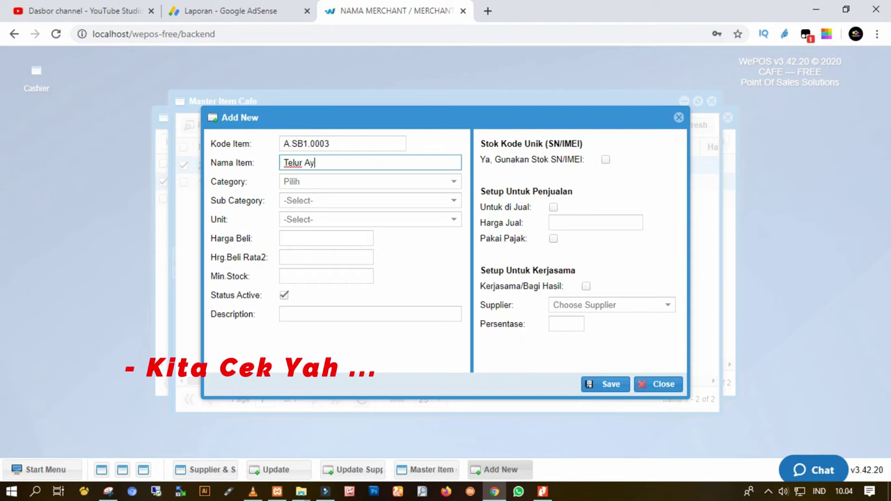
text(am Ras)
Set category A - BAHAN MENTAH, sub category SB2 - Telur, and unit Kg.
key(Tab)
key(Down)
key(Down)
key(Up)
key(Down)
key(Down)
key(Up)
key(Up)
key(Return)
key(Tab)
key(Down)
key(Down)
key(Return)
key(Tab)
key(Down)
key(Down)
key(Down)
key(Down)
key(Down)
key(Up)
key(Return)
Enter purchase and average prices 25000, min stock 10, and description 'disesuaikan saja sesuai keperluan'.
key(Tab)
text(25000)
key(Tab)
text(2500)
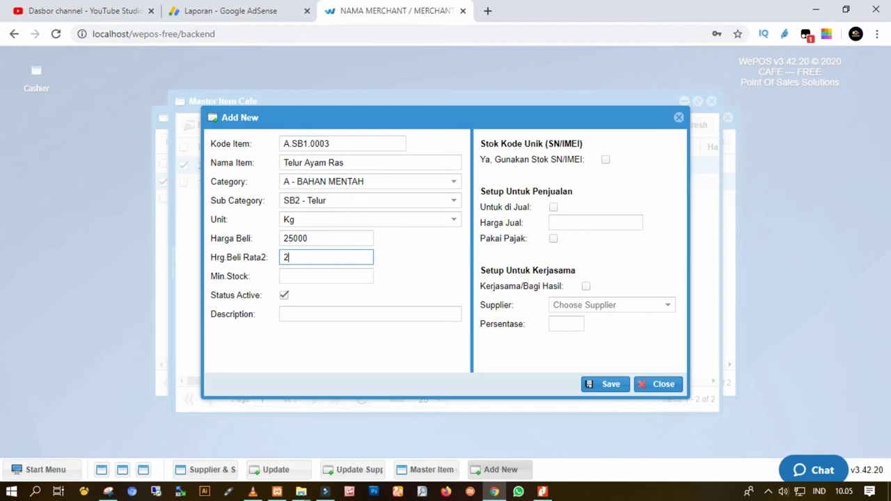
text(0)
key(Tab)
text(10)
click(369, 313)
text(disesuaikan )
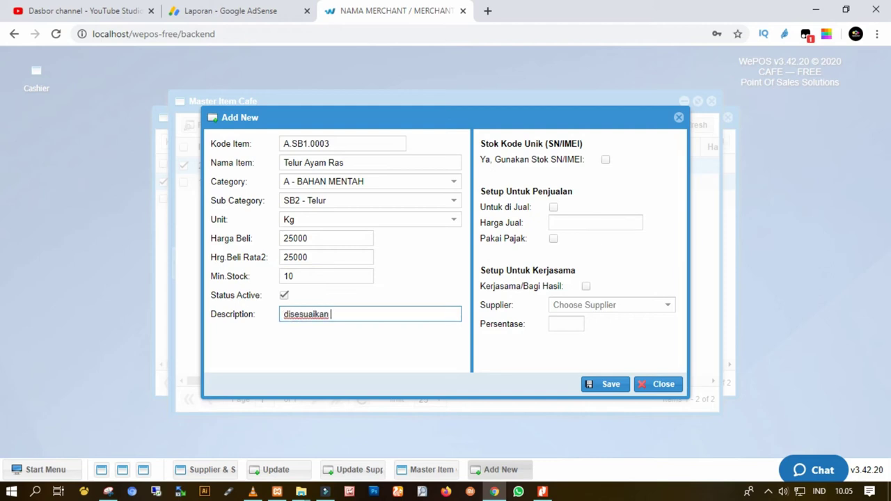
text(saja sesuai keperluan)
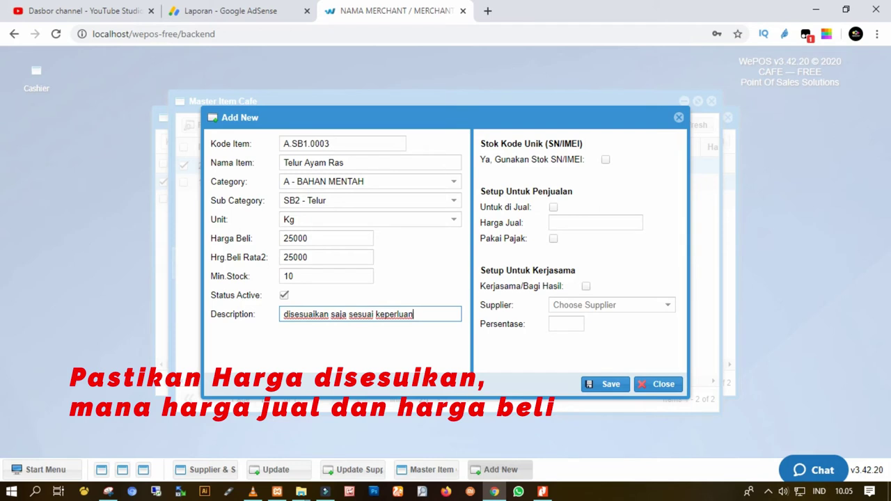
Enable SN/IMEI stock tracking and mark Telur Ayam Ras for sale at price 30000.
click(605, 160)
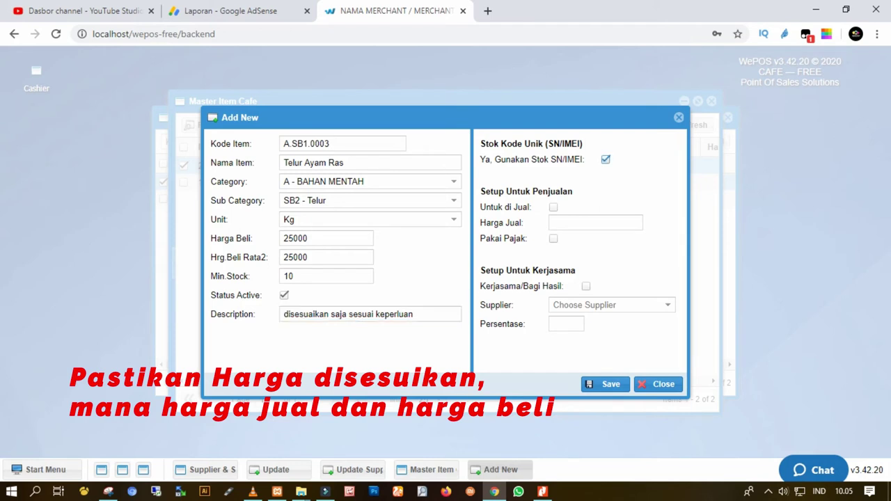
click(554, 207)
click(595, 222)
text(30000)
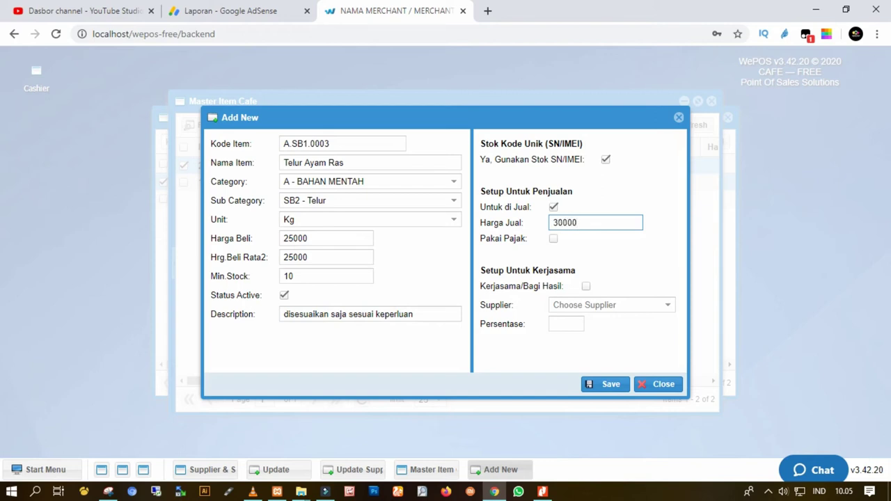
key(Tab)
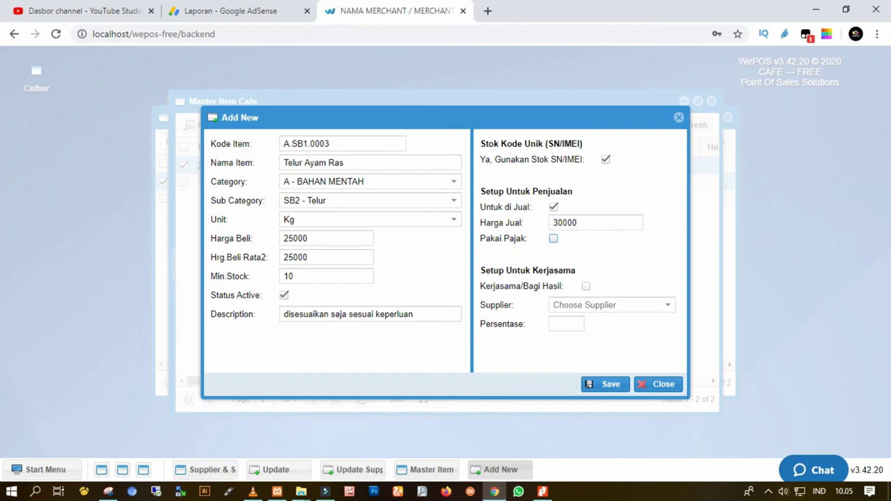
Leave the supplier empty, save the item, and close Master Item Cafe.
key(Tab)
key(Down)
key(Down)
key(Down)
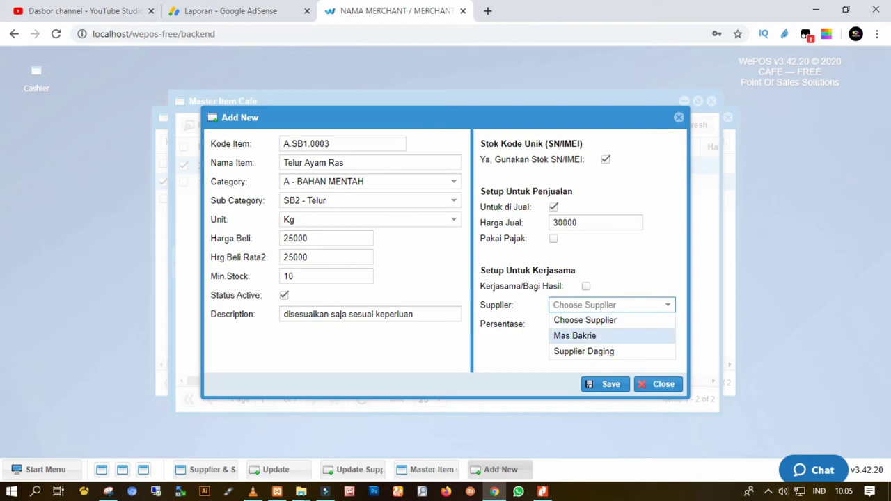
key(Up)
key(Up)
key(Up)
key(Up)
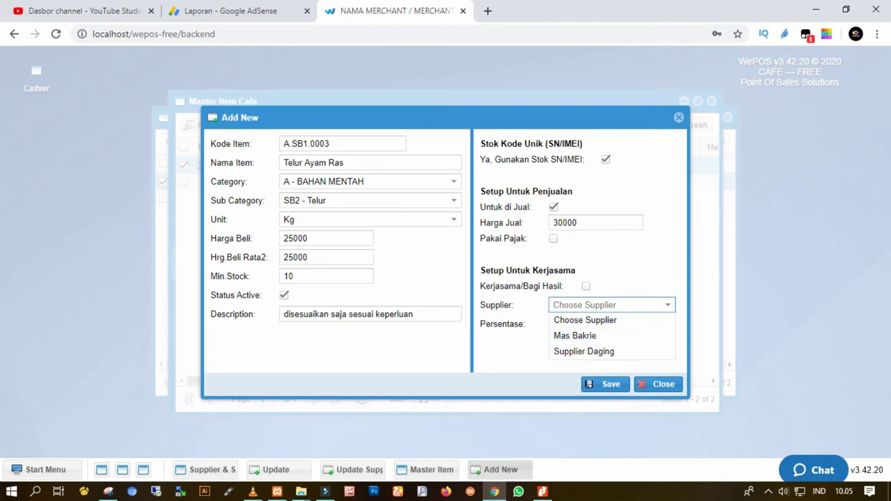
key(Escape)
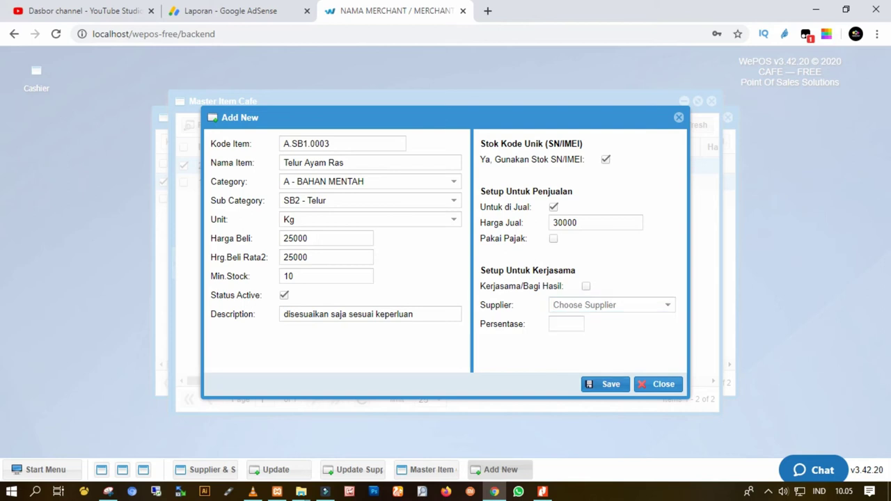
key(Return)
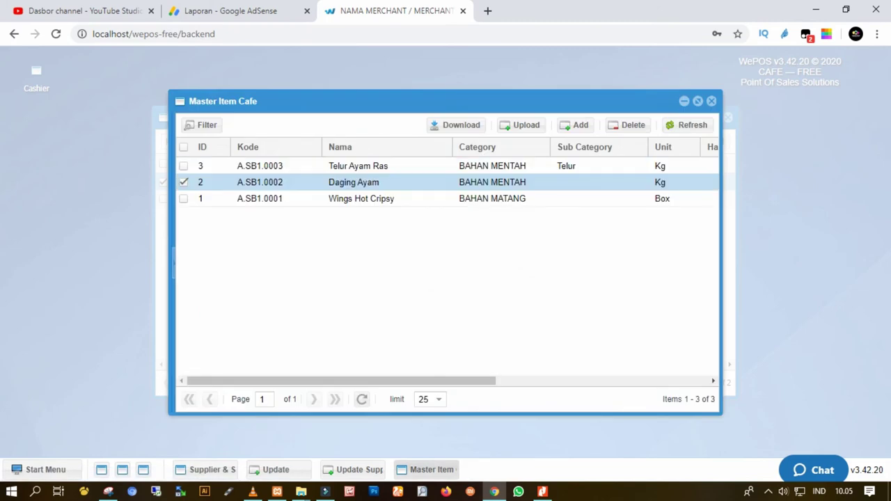
click(711, 101)
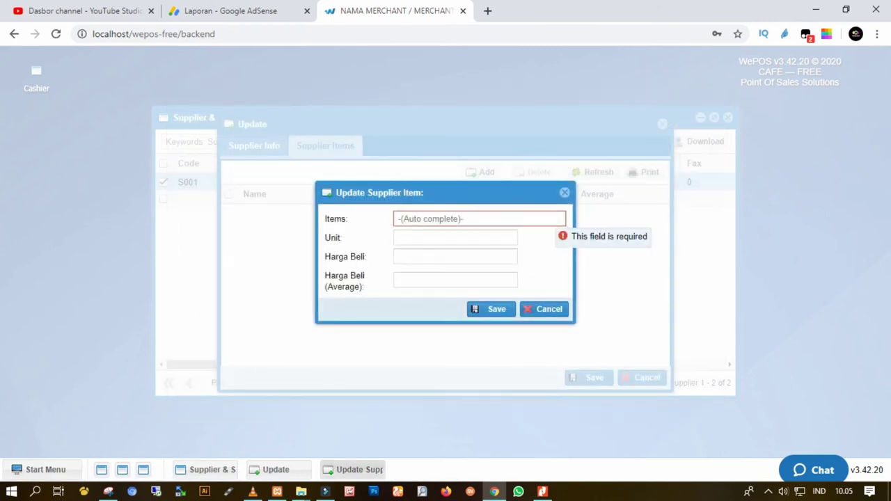
Start adding a supplier item, then cancel the entry.
text(A.SB1.0002)
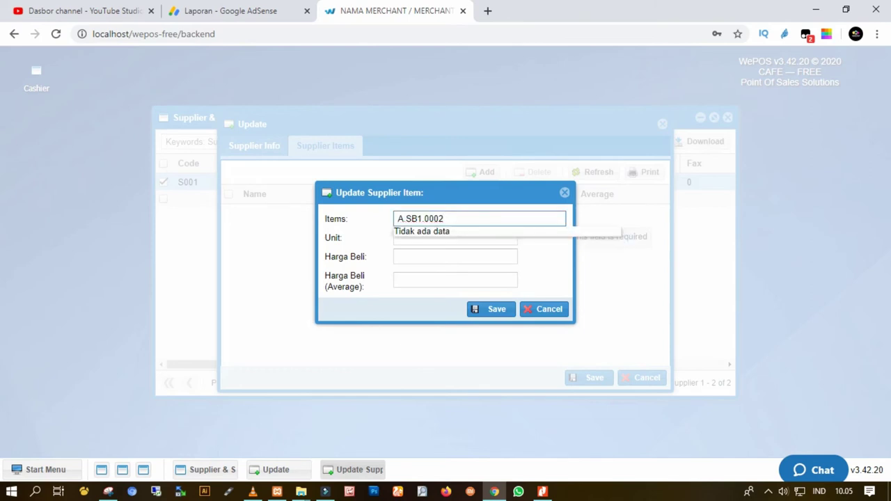
click(543, 309)
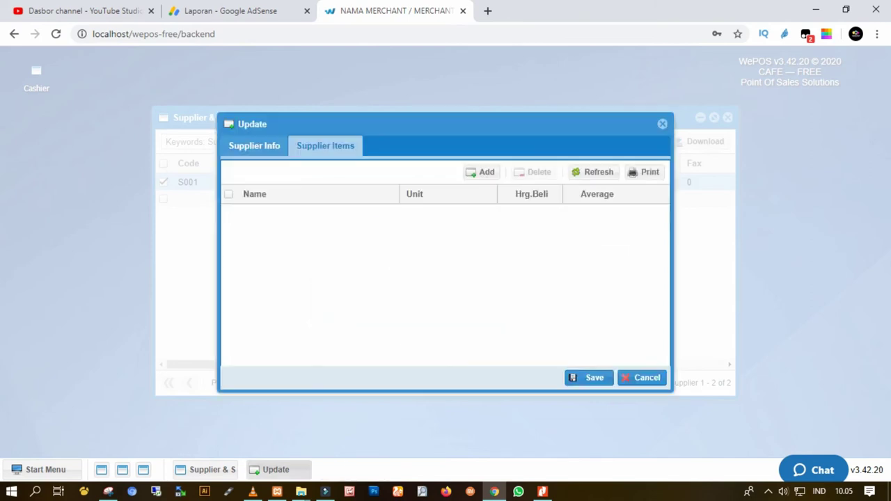
click(482, 172)
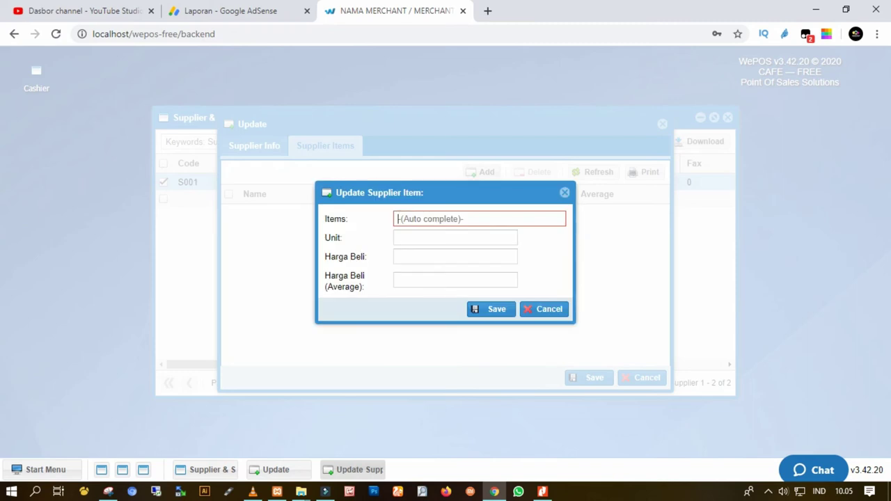
click(455, 238)
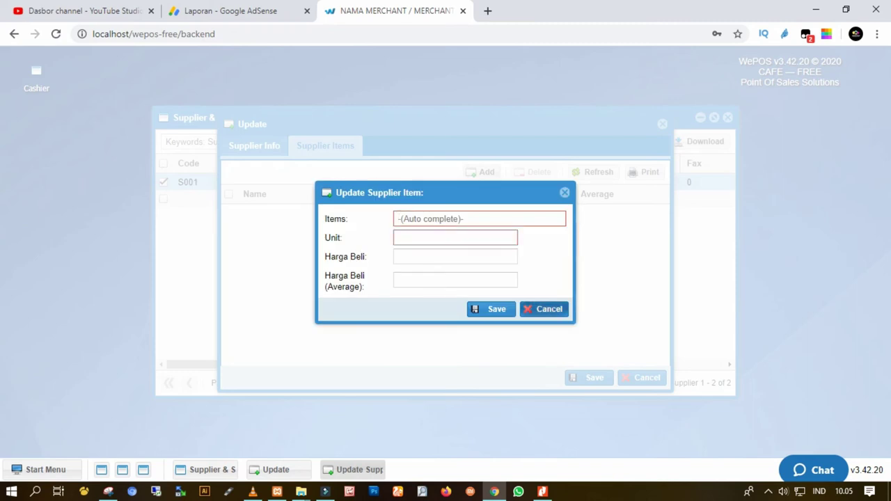
click(550, 309)
On the Supplier Items tab, add Telur Ayam Ras and save supplier S001.
click(254, 145)
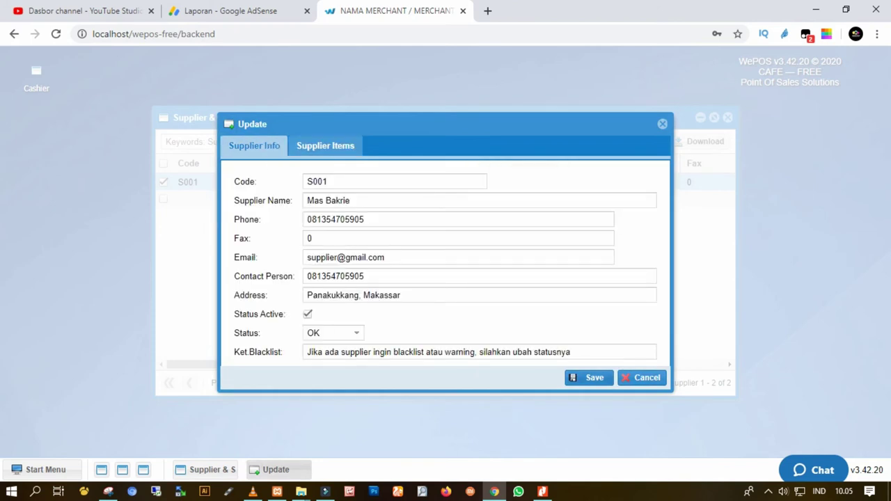
click(325, 145)
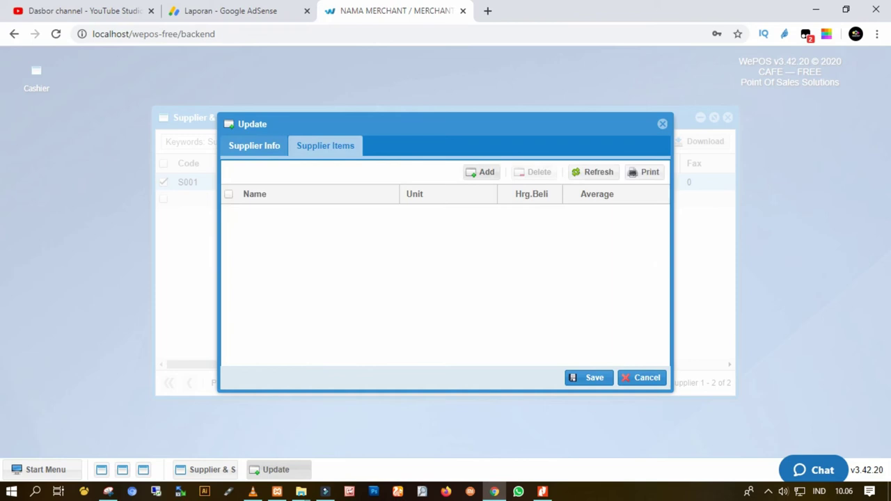
key(Escape)
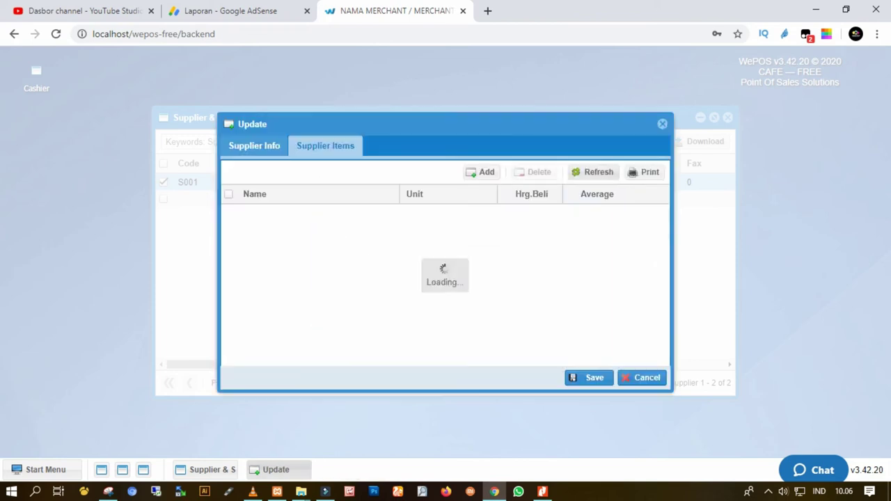
text(s)
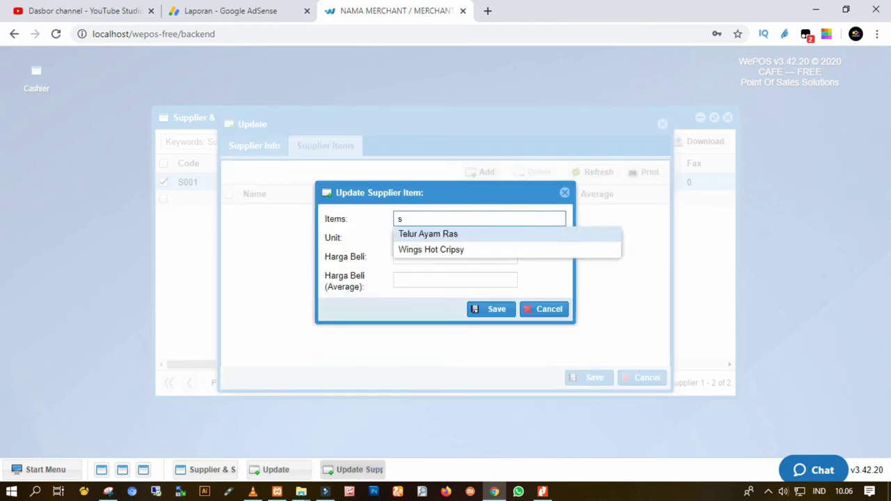
key(Return)
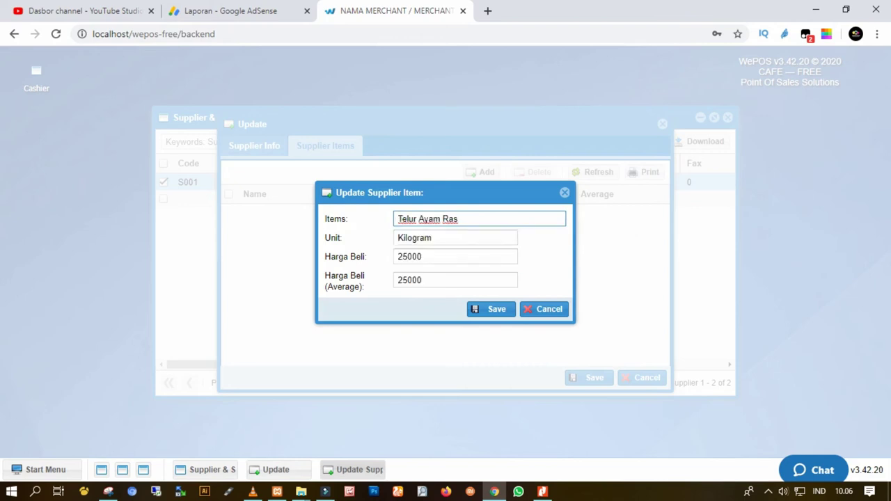
key(Return)
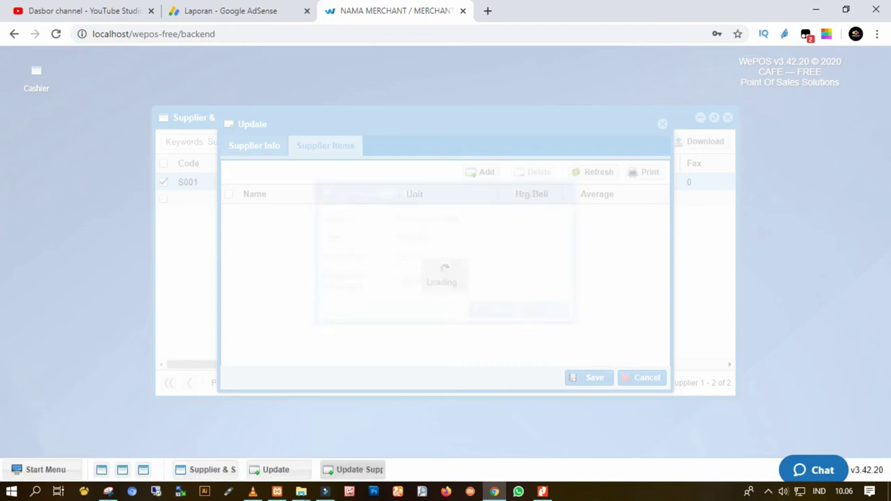
click(592, 377)
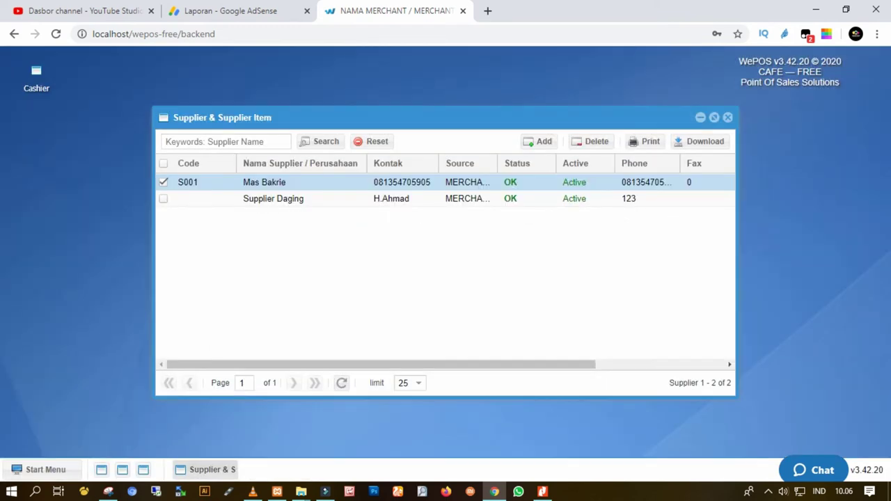
Close the Supplier & Supplier Item window and choose Log Out from the Start Menu.
click(46, 469)
mouse_move(76, 375)
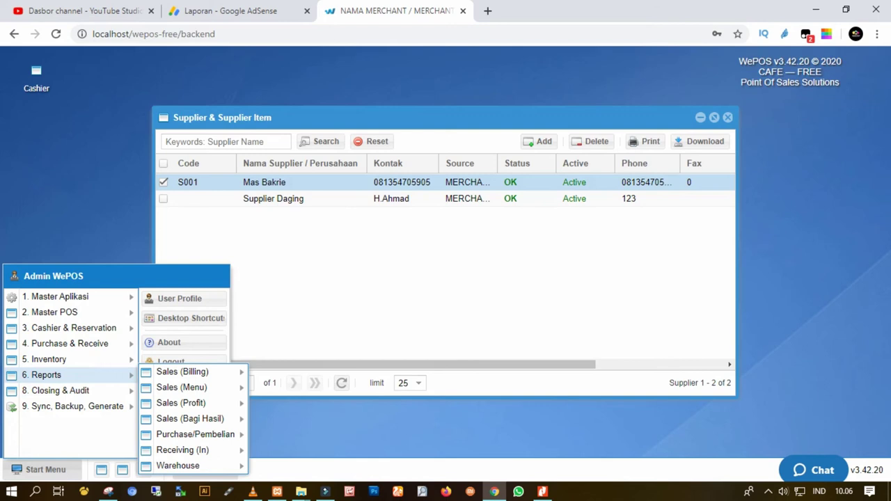
key(Escape)
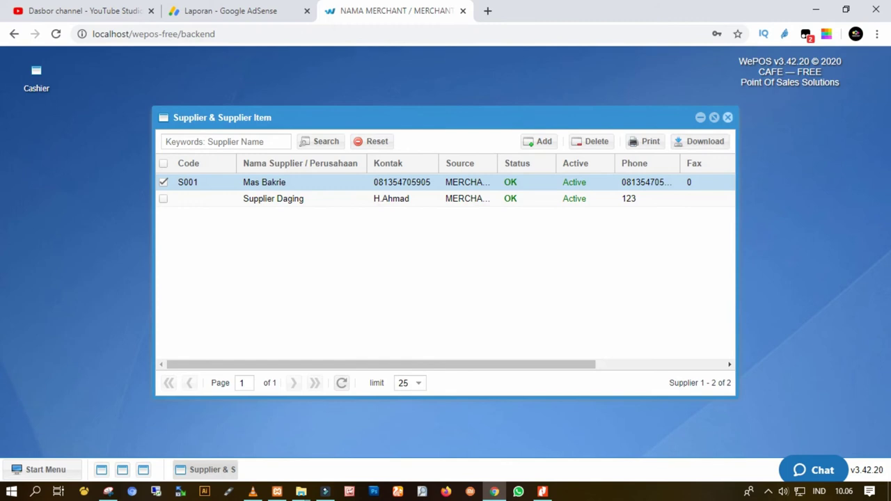
click(727, 117)
click(45, 470)
click(171, 361)
Confirm the prompt, then fill in Supplier Daging, Ref.No 1 and memo '2 kilo daging'.
click(415, 290)
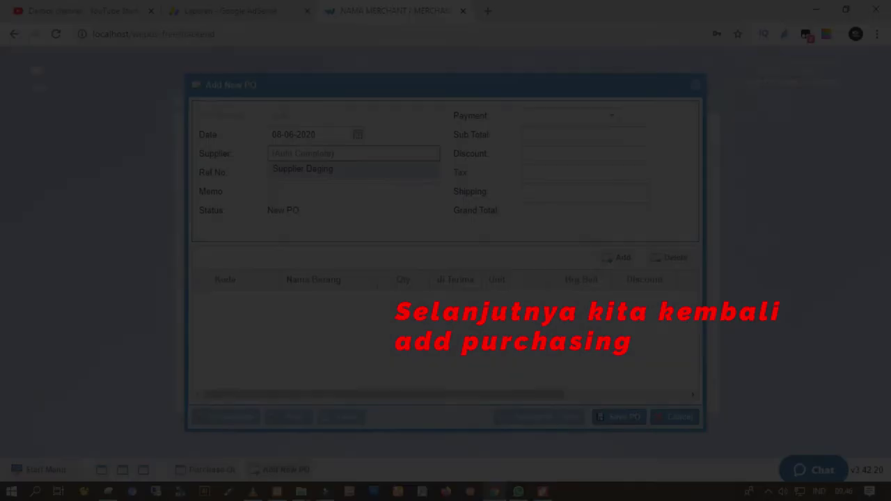
text(suppl)
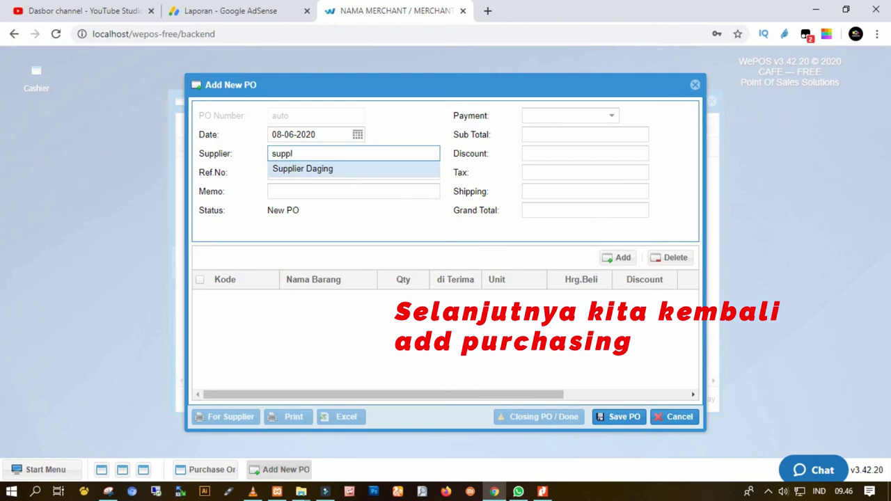
key(Return)
key(Tab)
text(1)
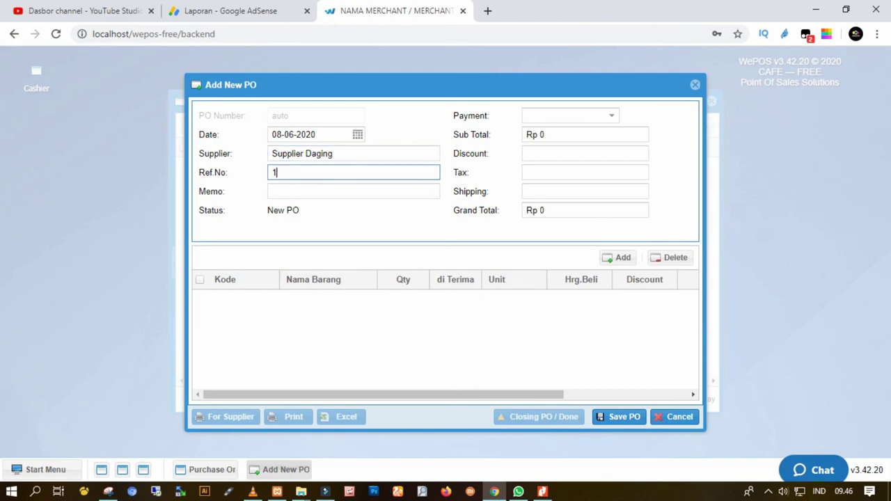
key(Tab)
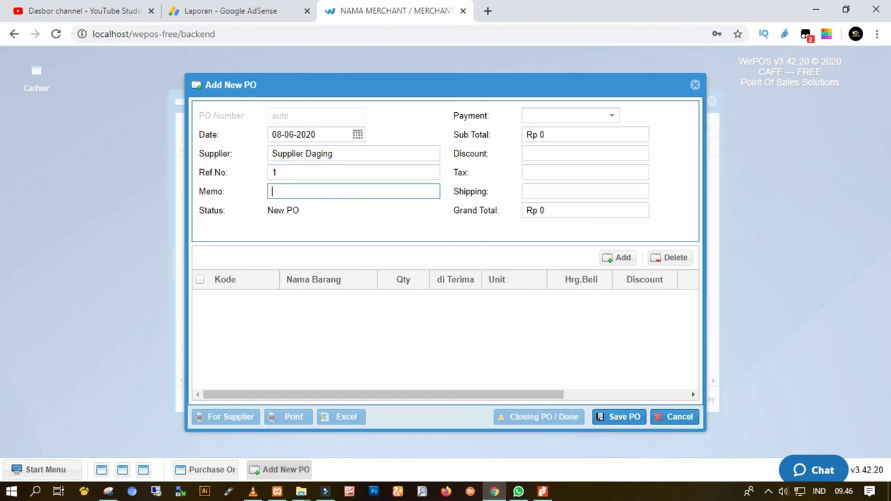
text(2 klo)
key(BackSpace)
text(ilo daging)
Set the purchase order's payment method to Cash.
key(Tab)
key(Down)
key(Return)
key(Tab)
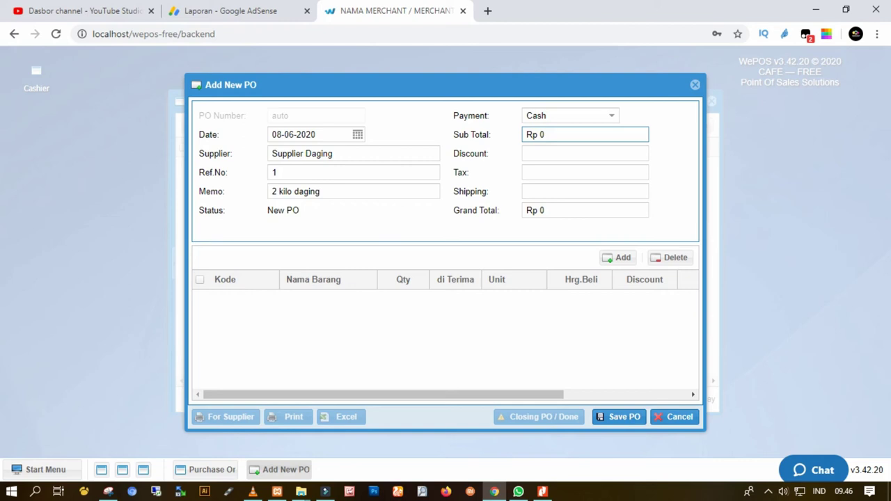
key(shift+Tab)
key(Down)
key(Return)
key(Tab)
key(Tab)
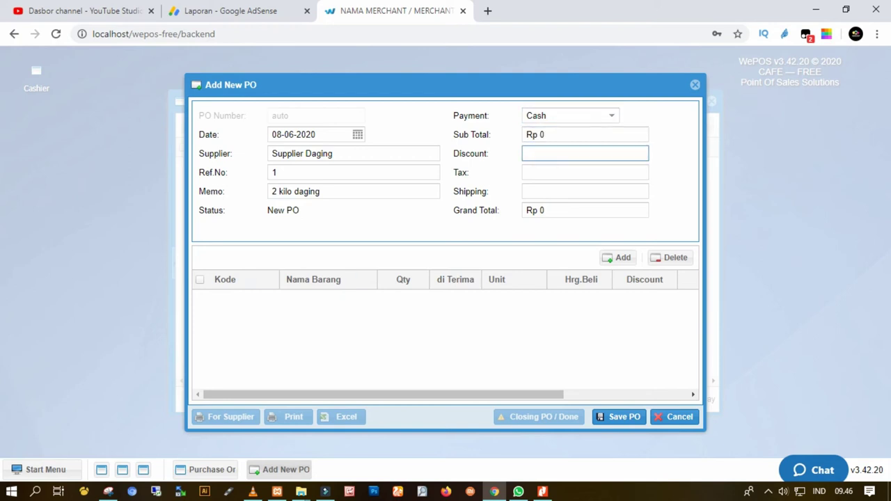
click(617, 257)
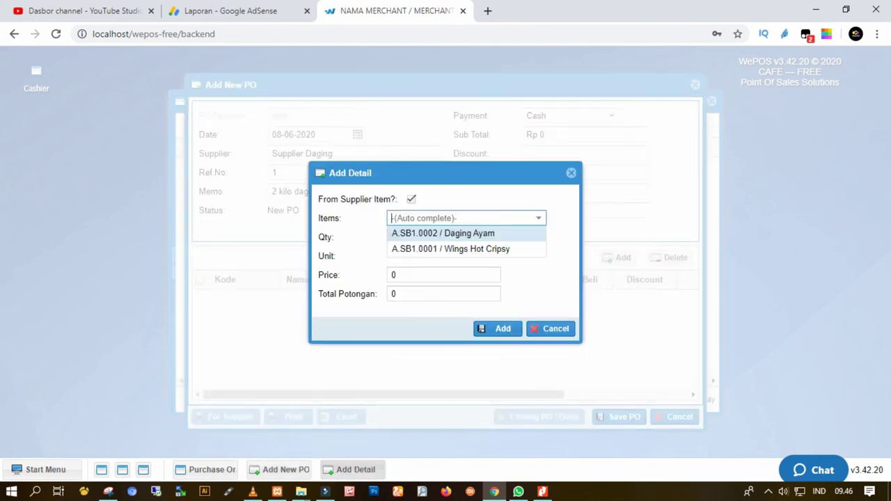
Add Daging Ayam (A.SB1.0002), quantity 10 at price 27000, to the order.
key(Return)
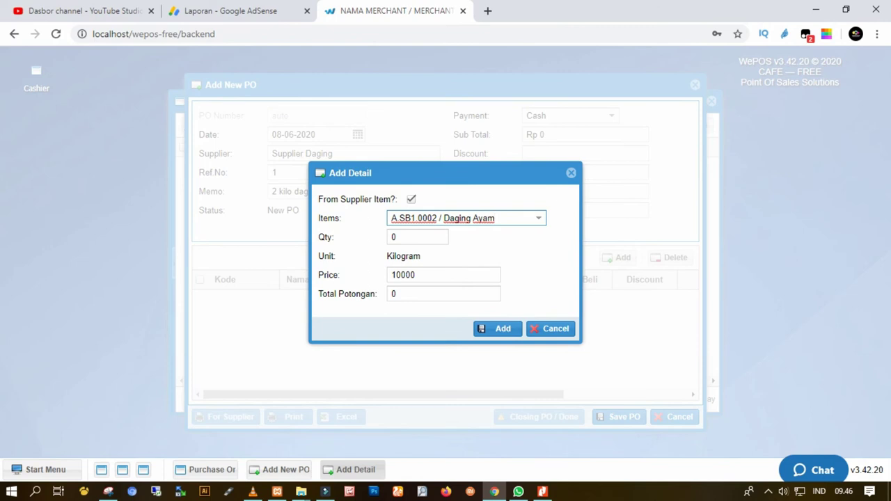
key(Tab)
key(BackSpace)
text(10)
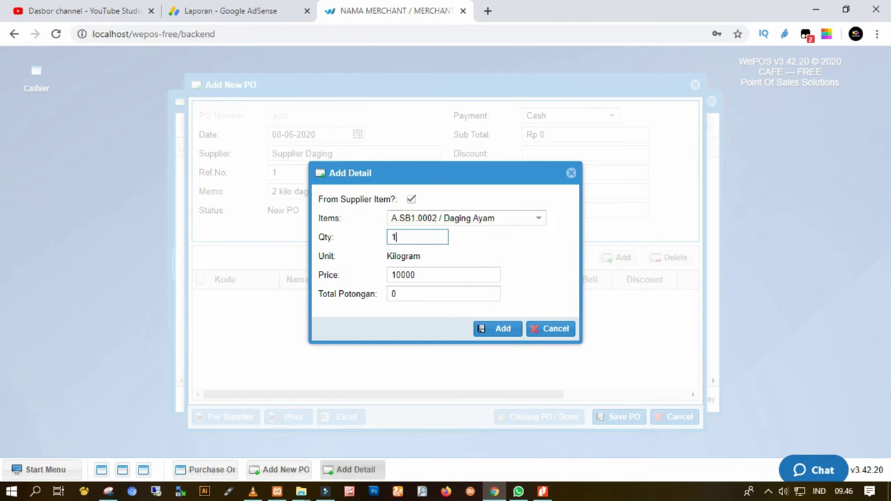
text(27000)
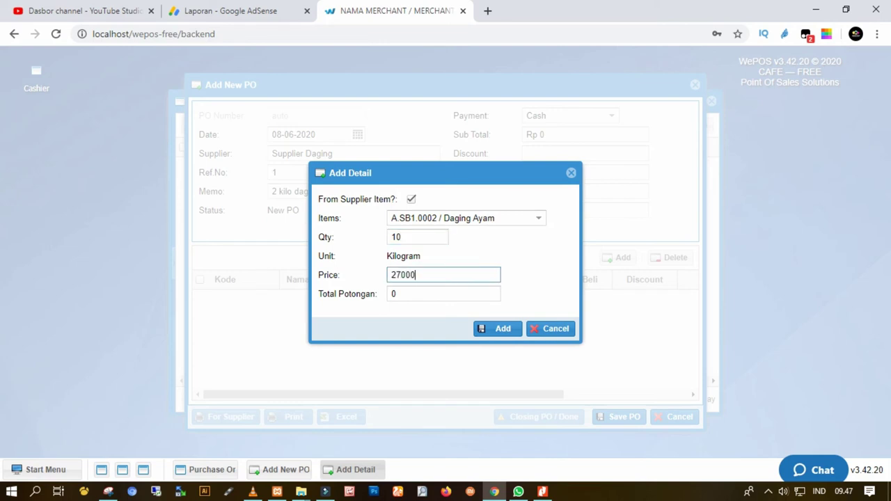
key(Return)
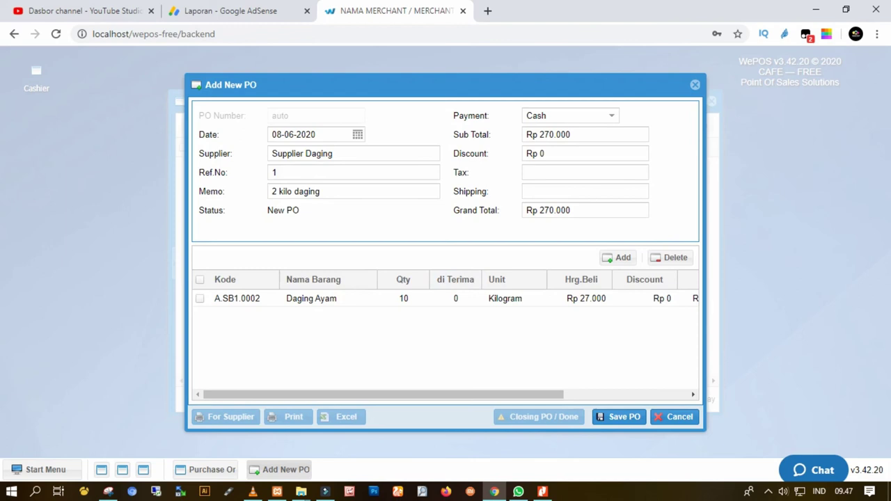
Enter tax 12 and shipping 12, then save the purchase order.
scroll(446, 340, right, 3)
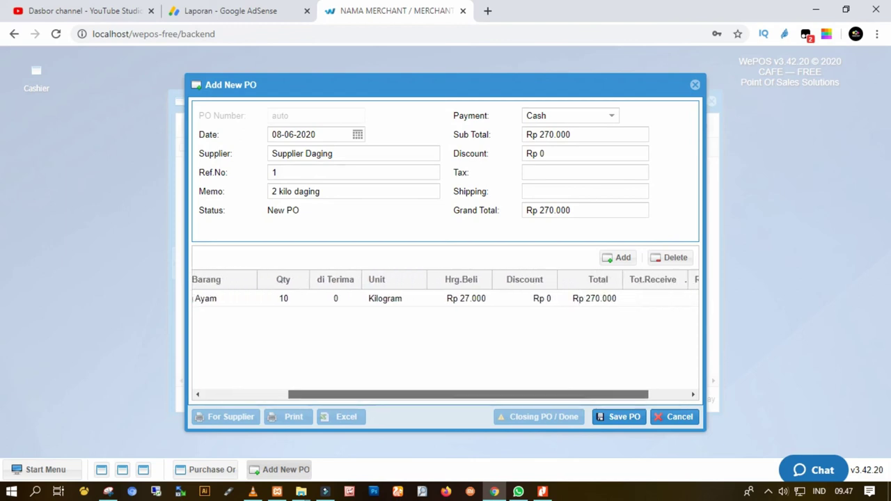
scroll(446, 339, left, 3)
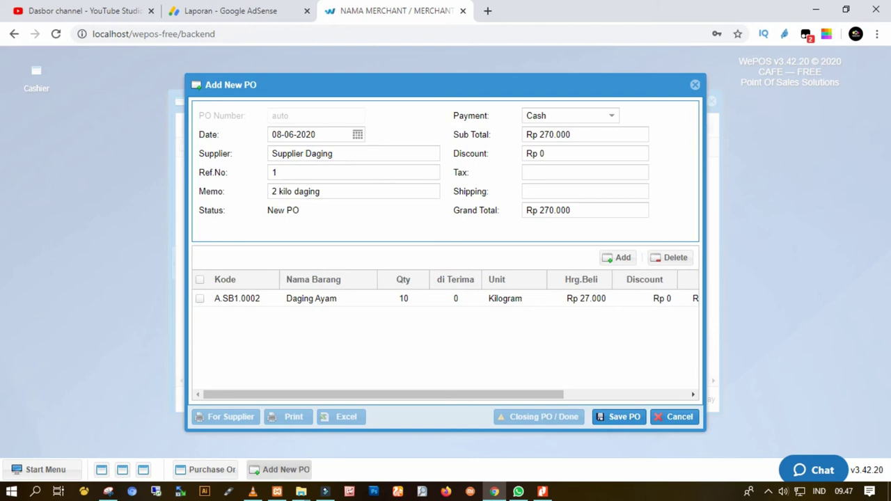
click(585, 192)
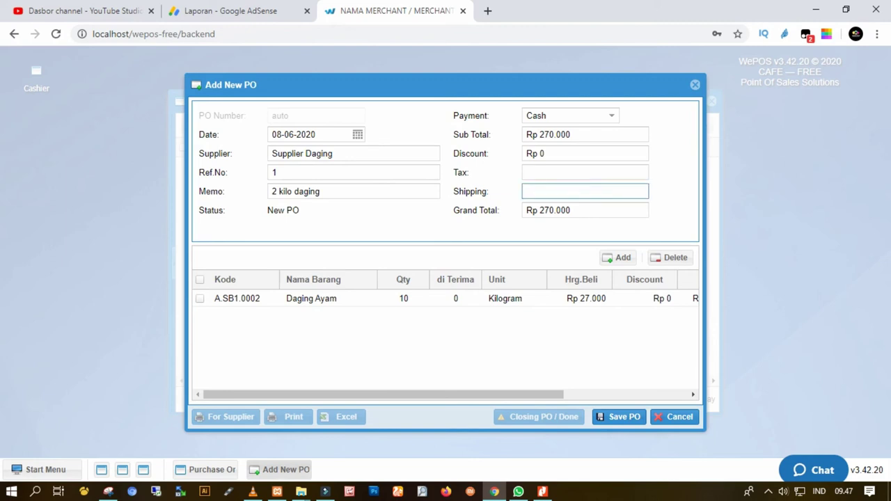
click(585, 172)
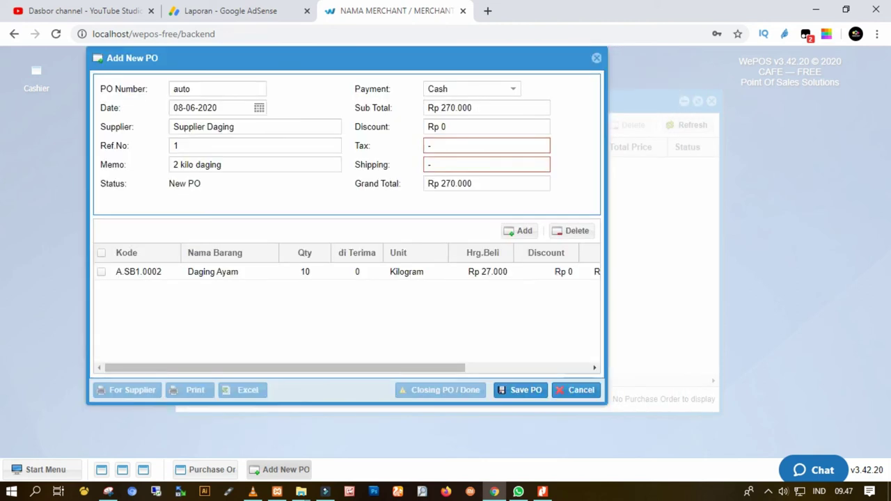
click(486, 145)
text(12)
key(Tab)
text(12)
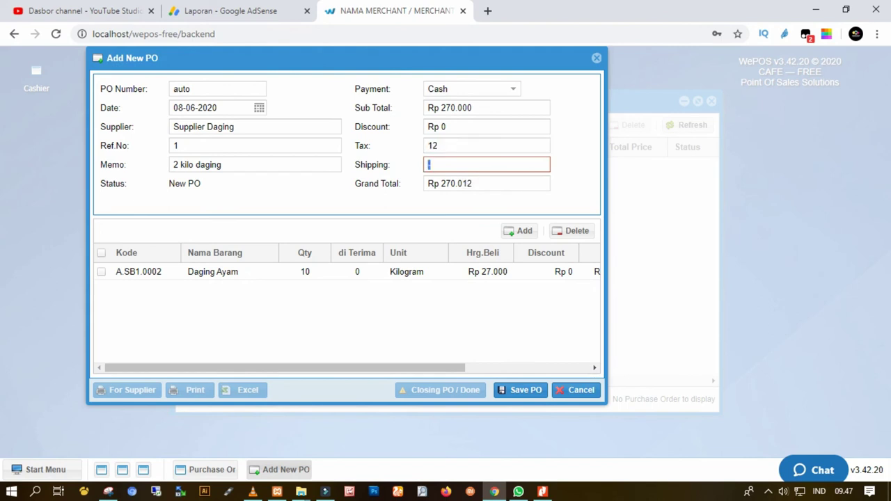
click(520, 389)
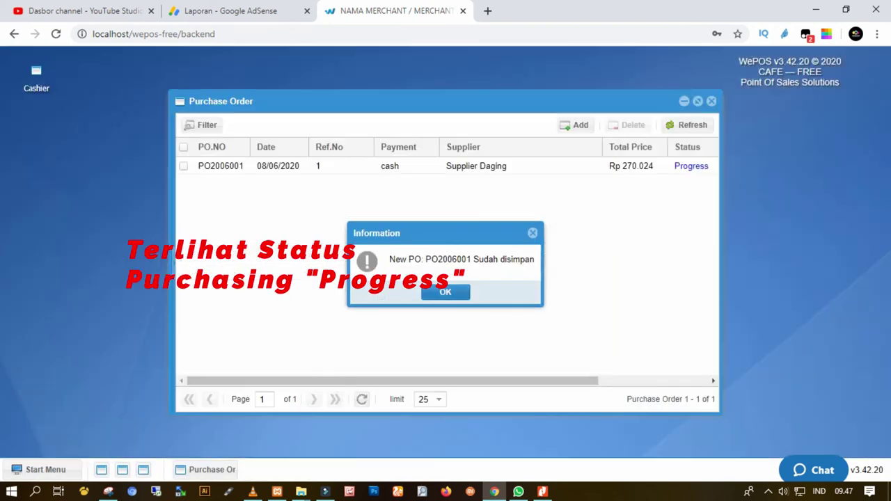
Open PO2006001 from the Purchase Order list and show its For Supplier printable view.
key(Return)
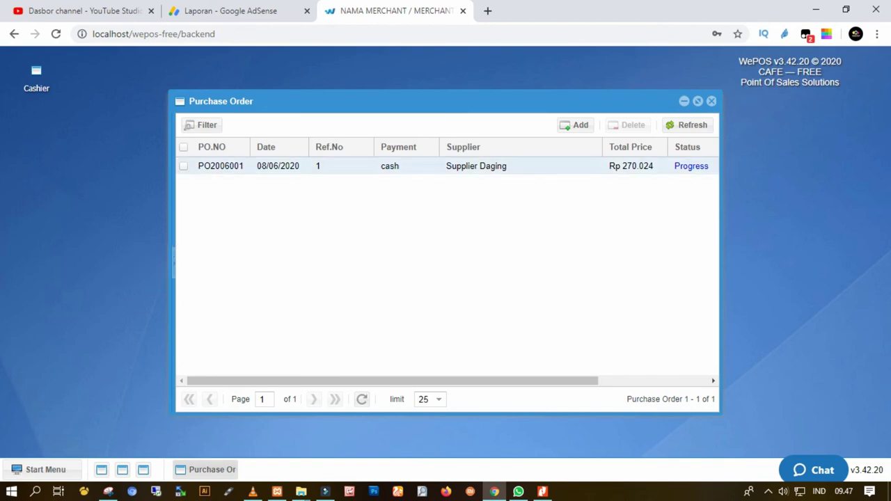
double_click(476, 166)
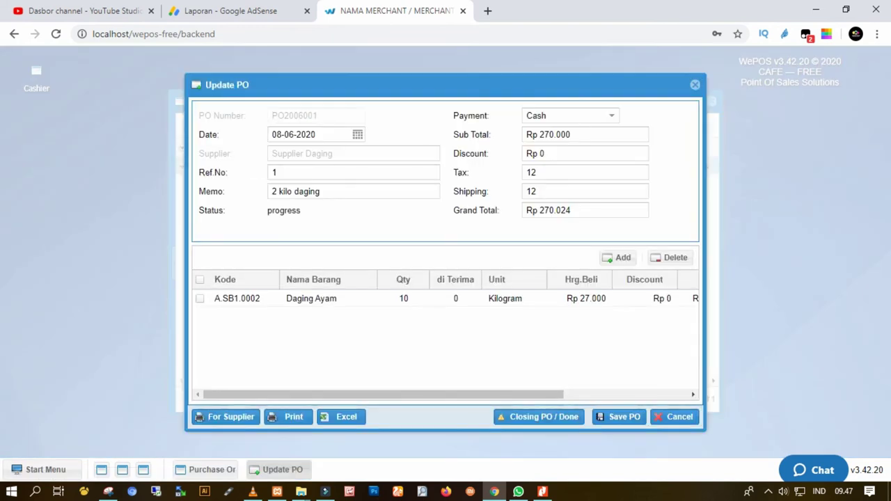
click(226, 416)
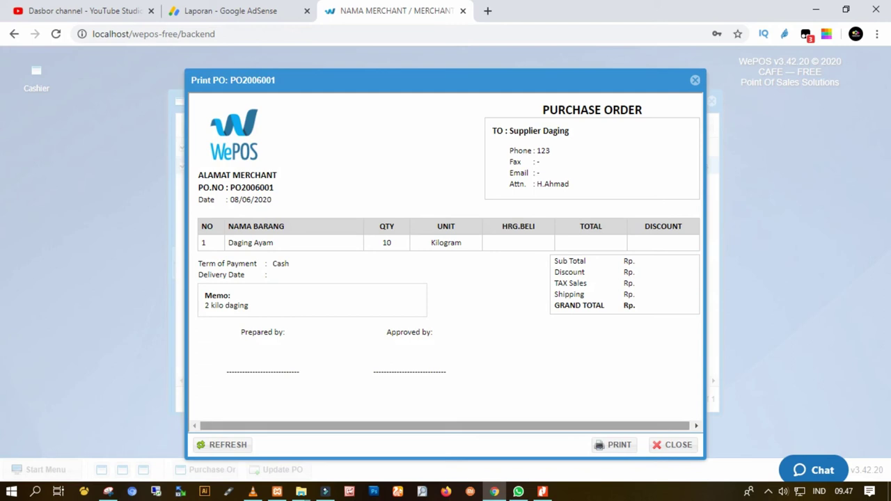
Preview the printable PO2006001 without printing, then download its Excel export.
click(616, 444)
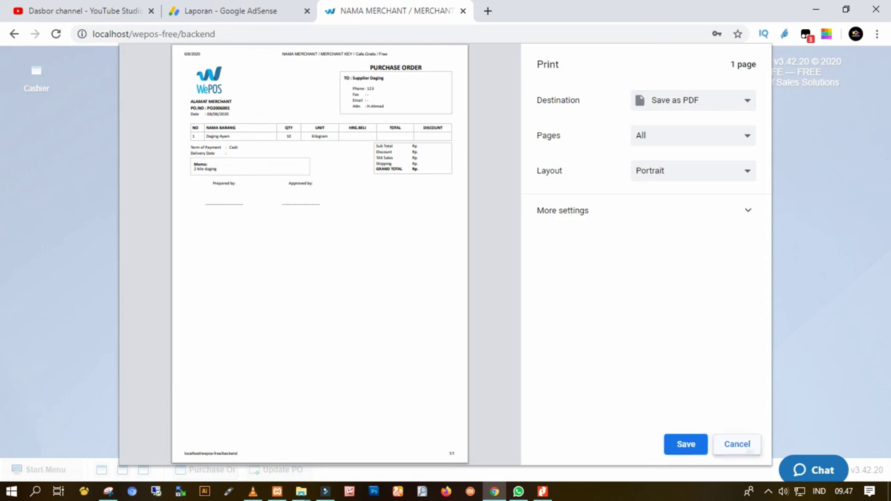
click(736, 445)
key(Escape)
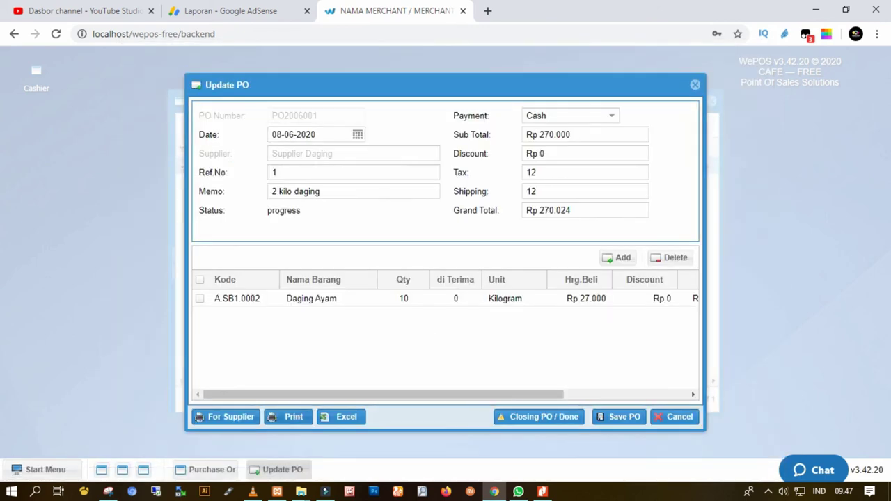
click(288, 417)
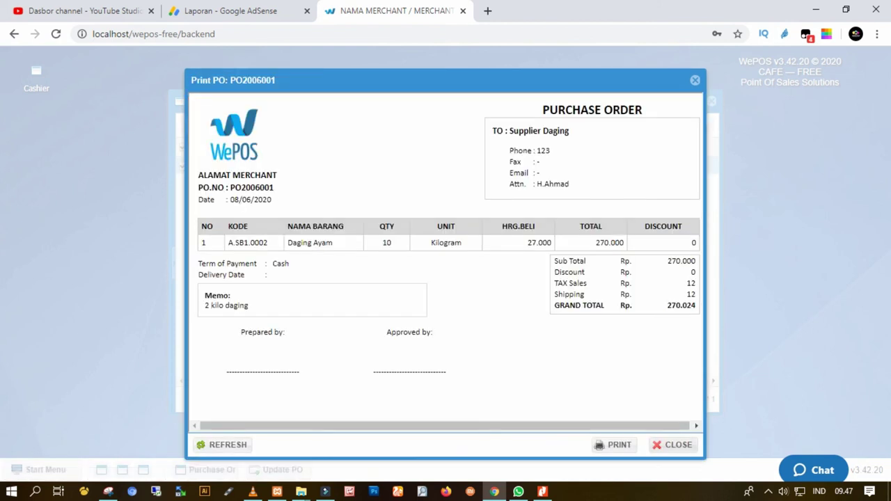
click(672, 444)
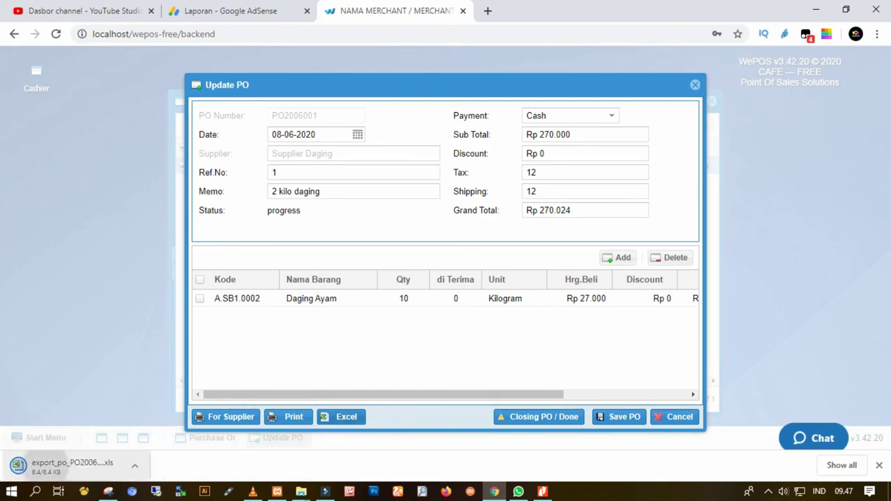
click(73, 466)
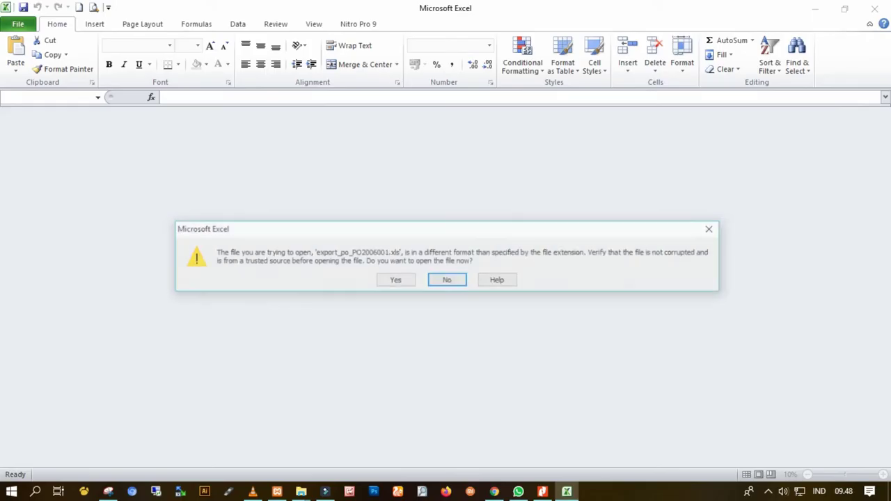
Open export_po_PO2006001.xls despite the format warning, review it, and close Excel.
key(Return)
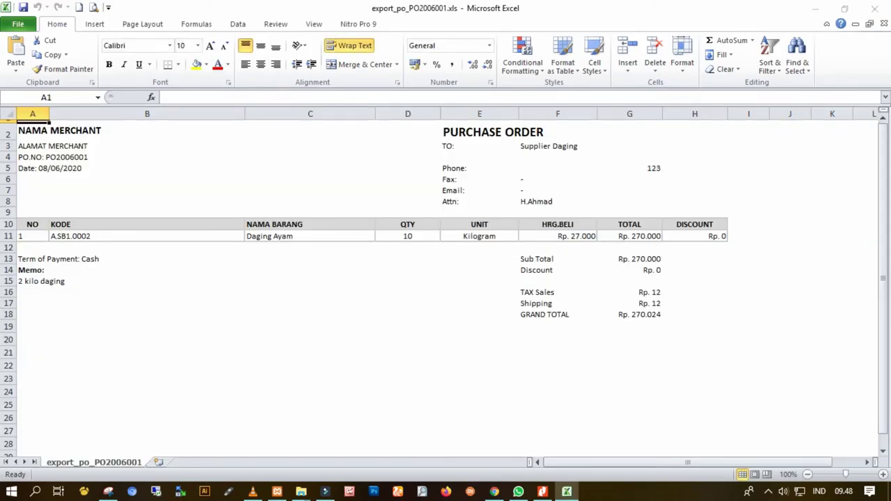
key(Return)
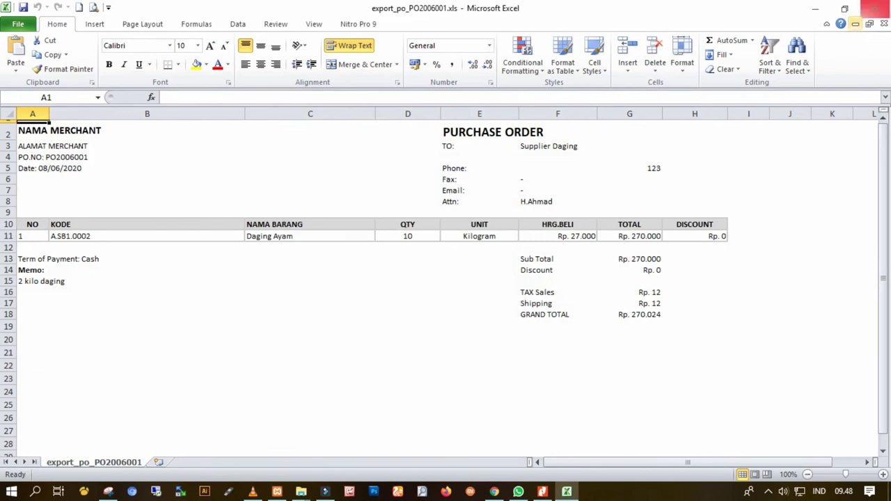
click(875, 9)
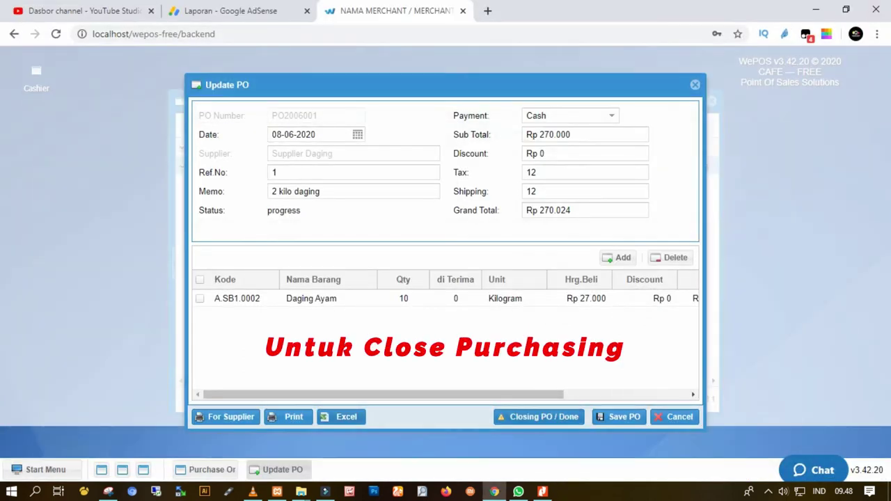
Close PO2006001 as Done, then reopen and save it to verify the Done status.
click(536, 416)
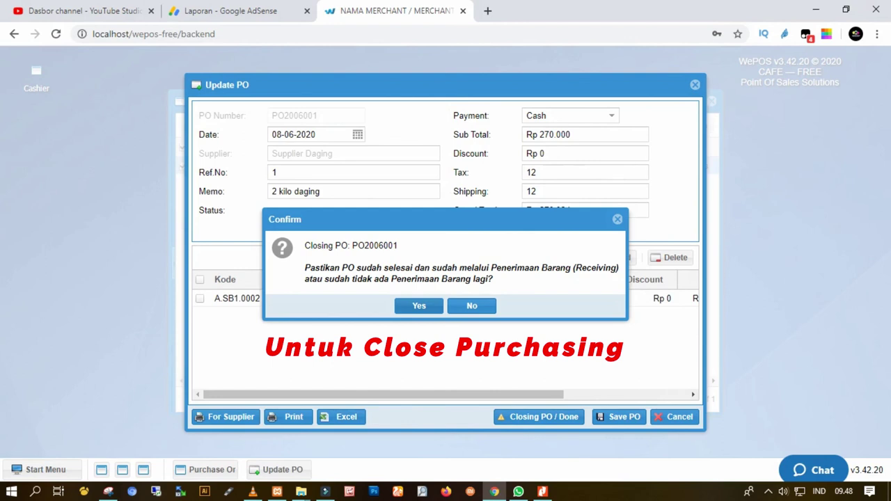
drag(389, 267, 470, 279)
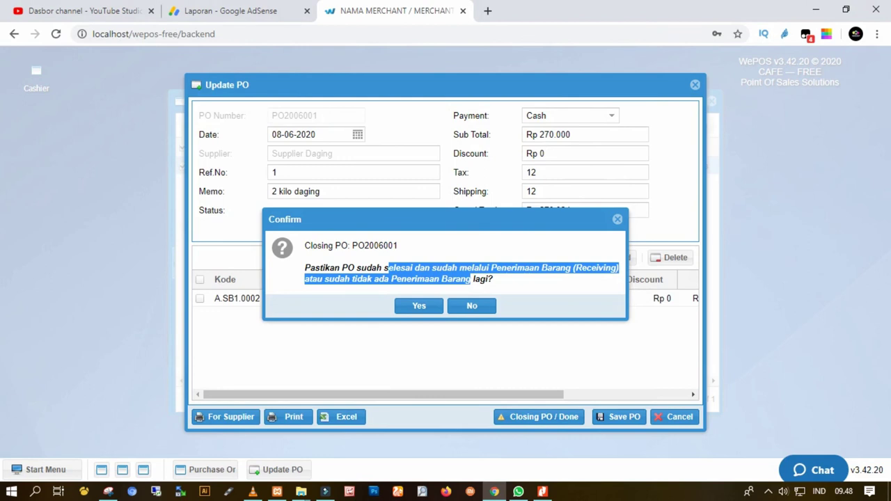
click(419, 305)
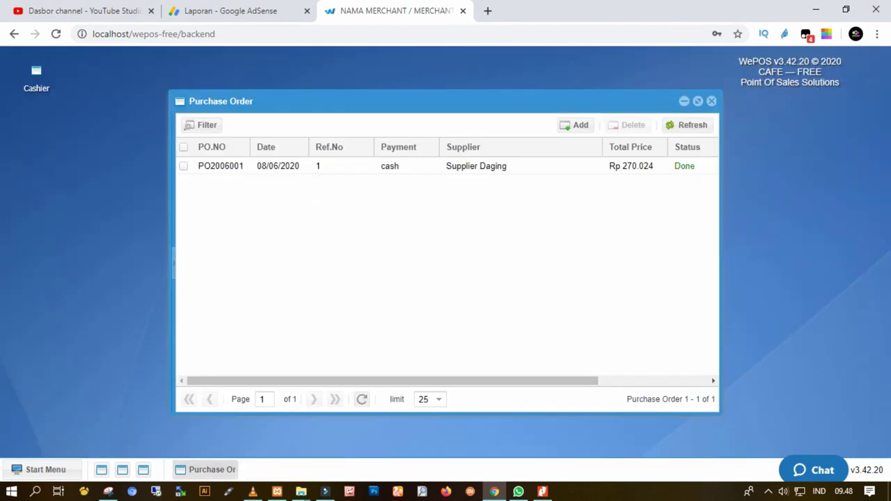
double_click(348, 166)
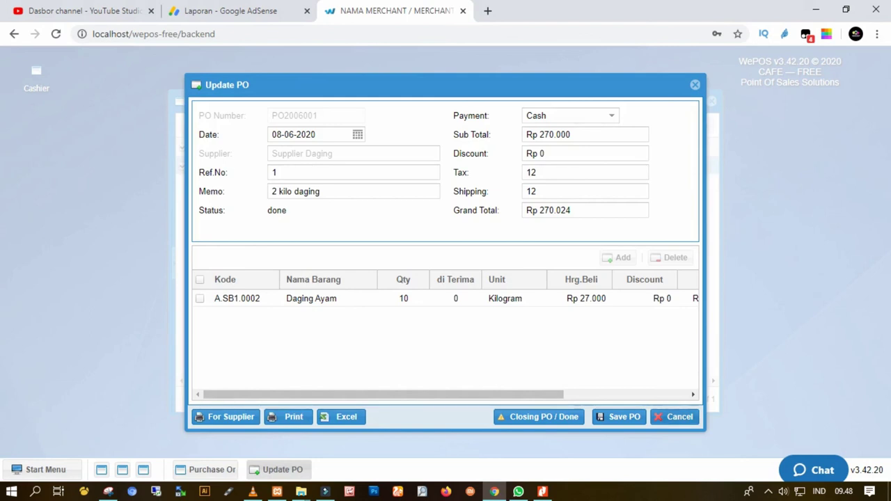
click(618, 416)
key(Return)
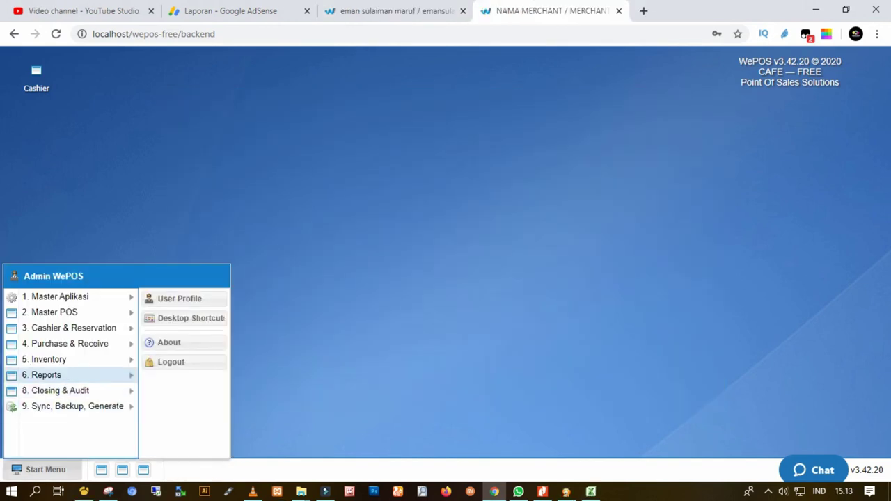
Open the Purchase Report under Reports > Purchase/Pembelian and run an initial search.
mouse_move(70, 374)
mouse_move(182, 372)
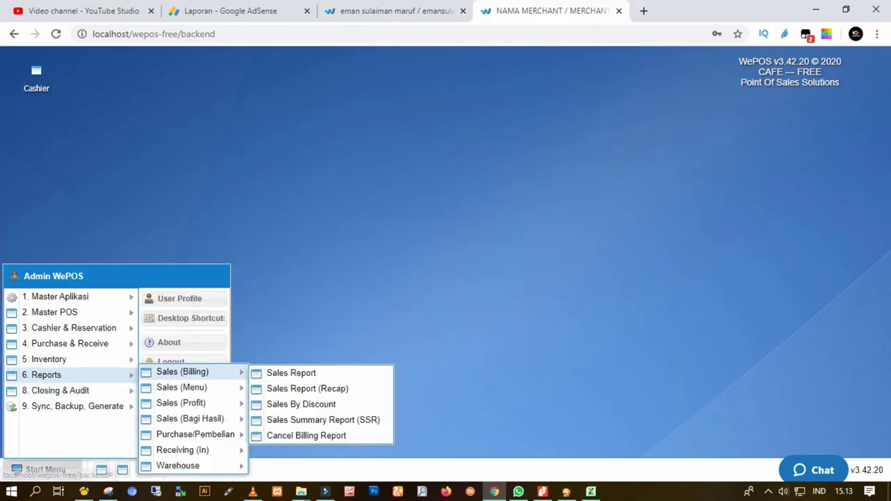
mouse_move(195, 435)
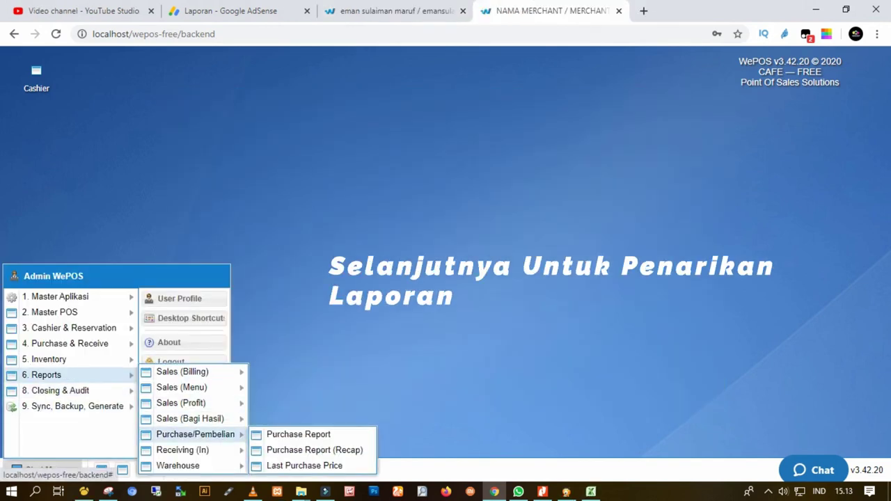
click(298, 435)
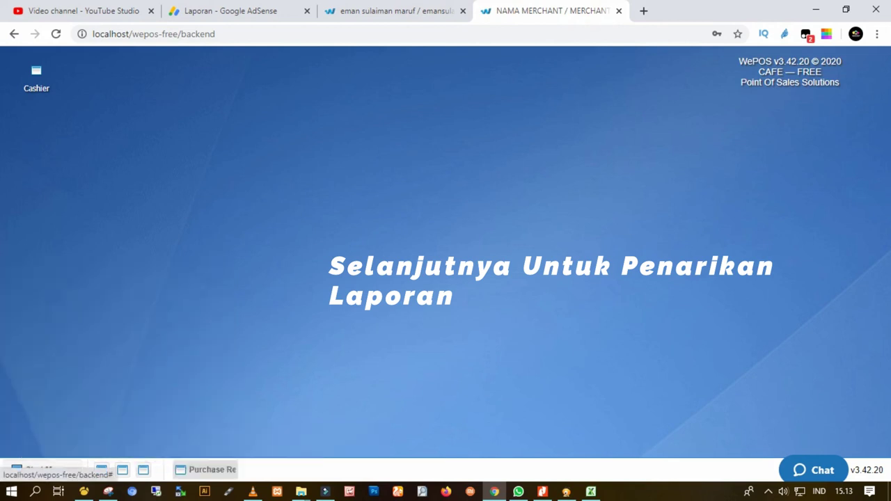
click(424, 99)
Rerun the report with start date 08-06-2020 to show PO2006001 from Supplier Daging.
click(279, 100)
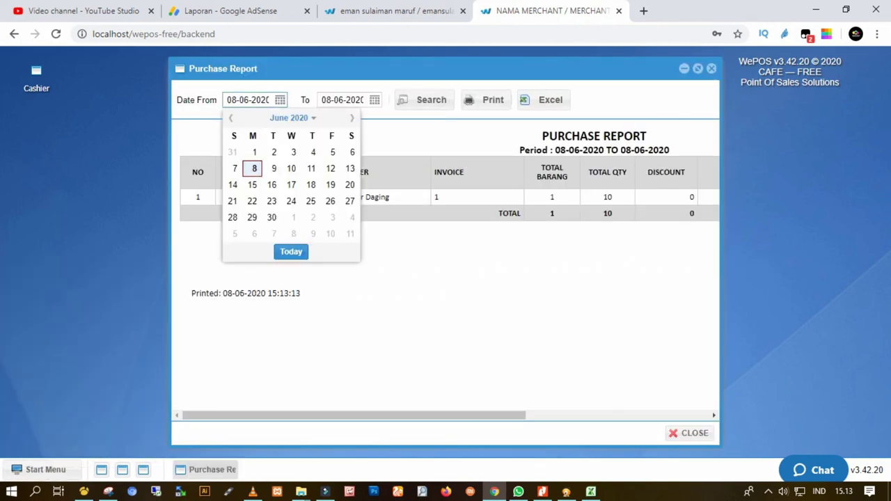
click(272, 169)
click(425, 100)
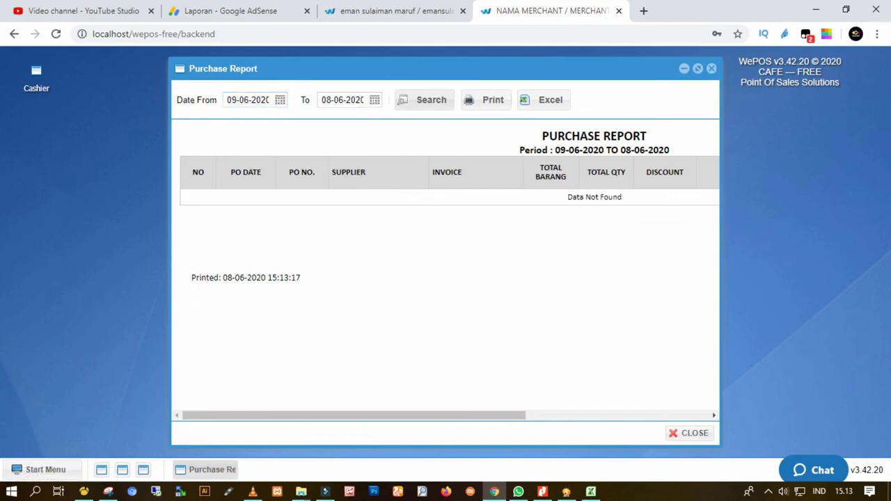
click(280, 100)
click(254, 168)
click(425, 100)
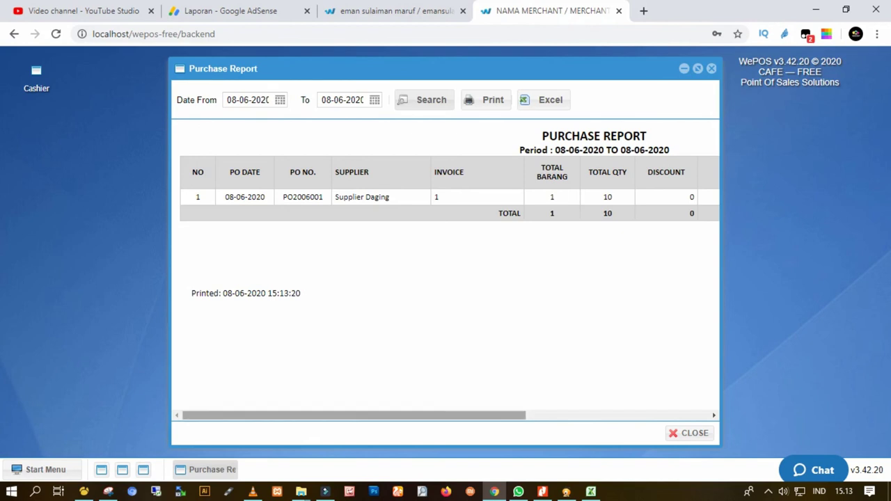
scroll(445, 279, right, 5)
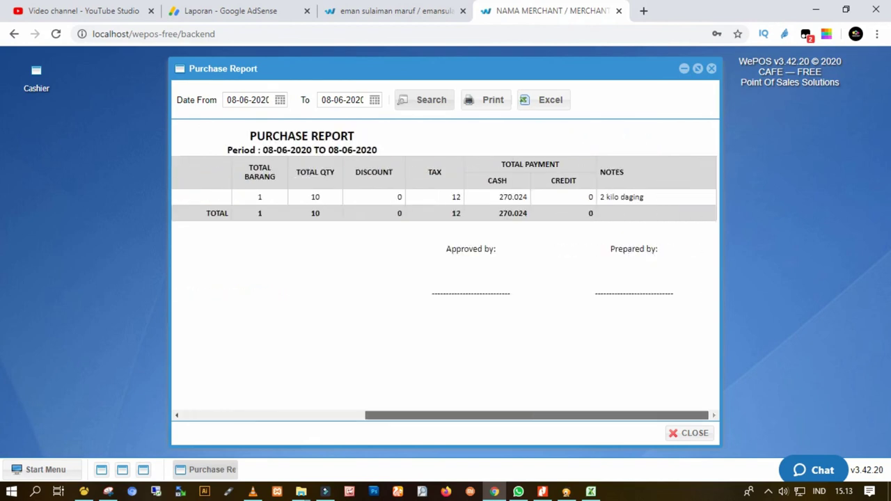
scroll(445, 279, left, 5)
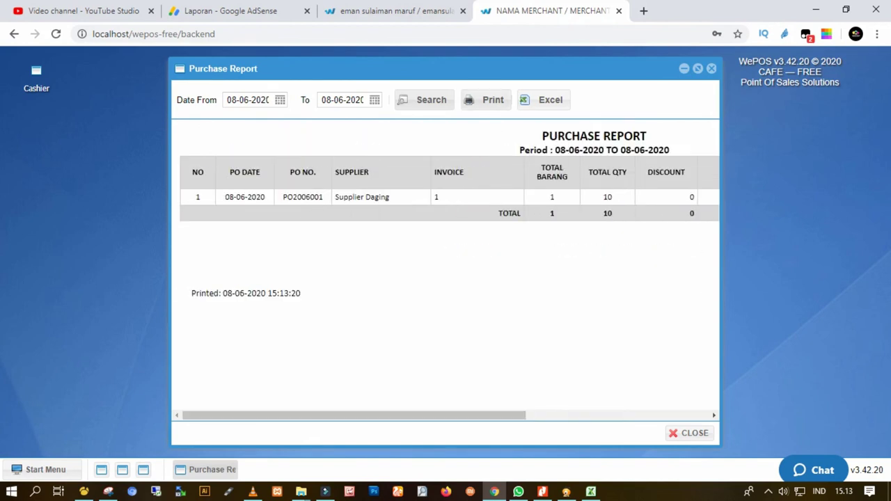
Start printing the report, cancel the print, and close the Purchase Report window.
click(486, 100)
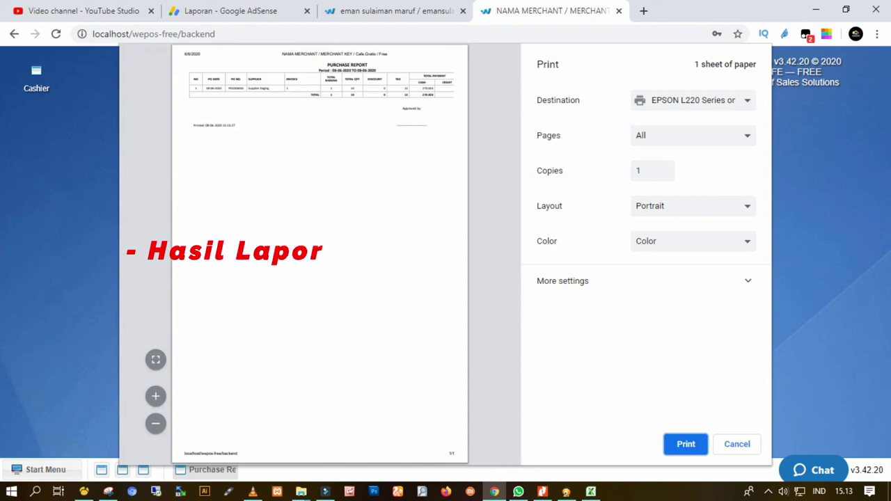
key(Escape)
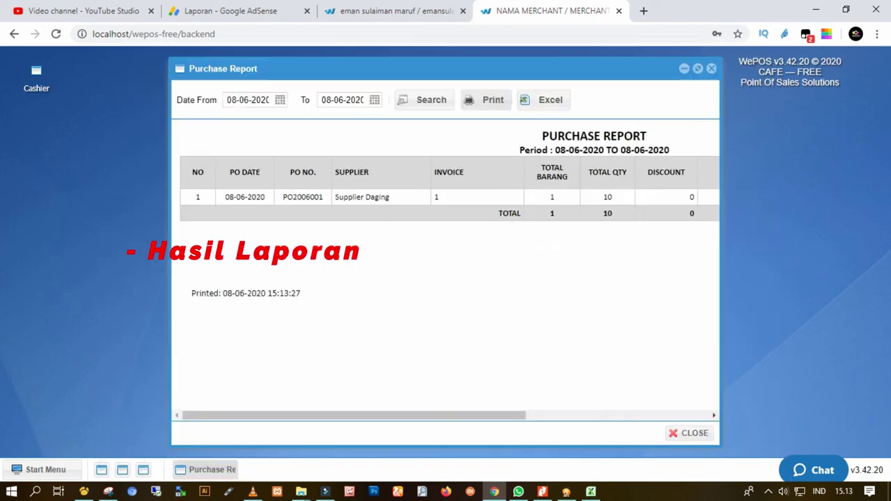
key(Escape)
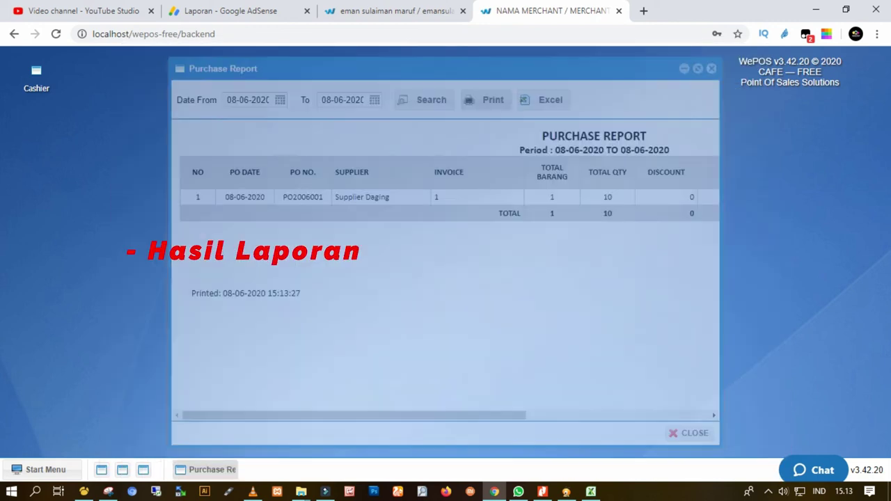